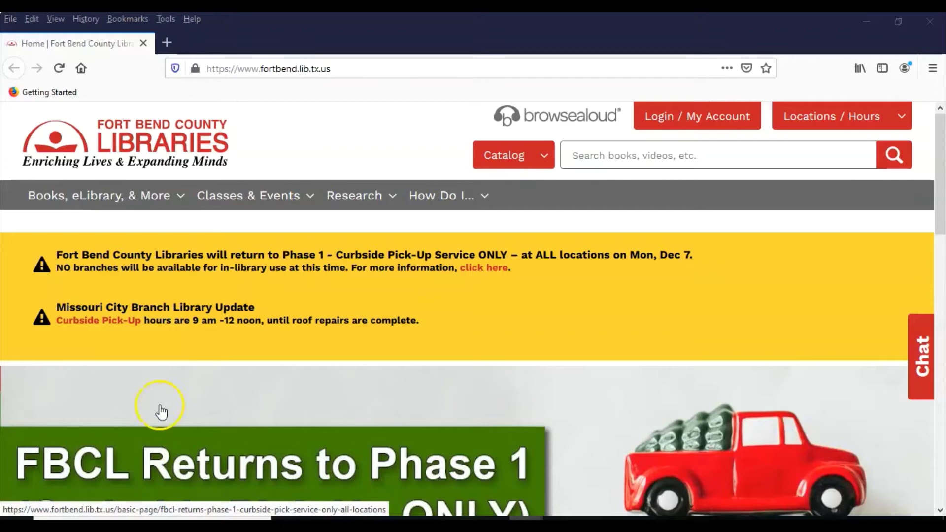
- Launch Publisher 2010 and show the Banners templates, previewing Baby Congratulations at 5 ft x 8.5 in
{"action": "left_click", "coordinate": [10, 526]}
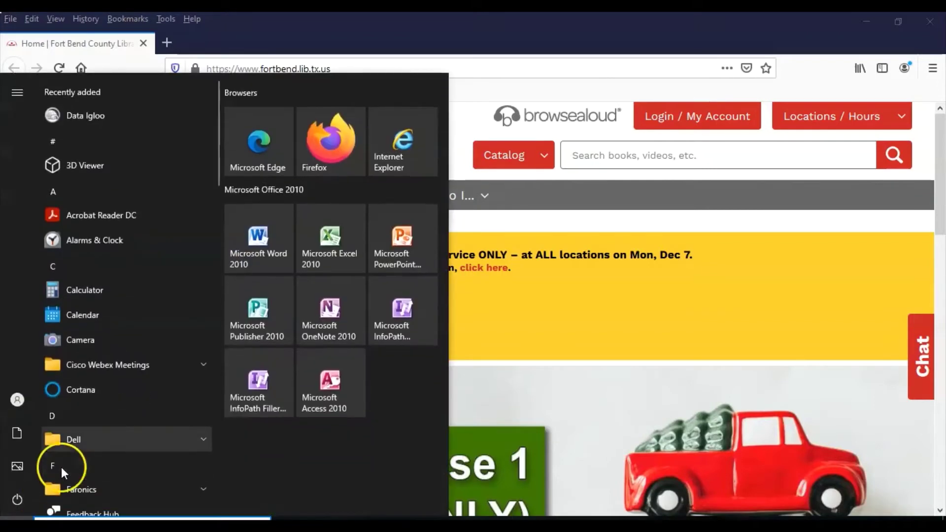
{"action": "left_click", "coordinate": [260, 315]}
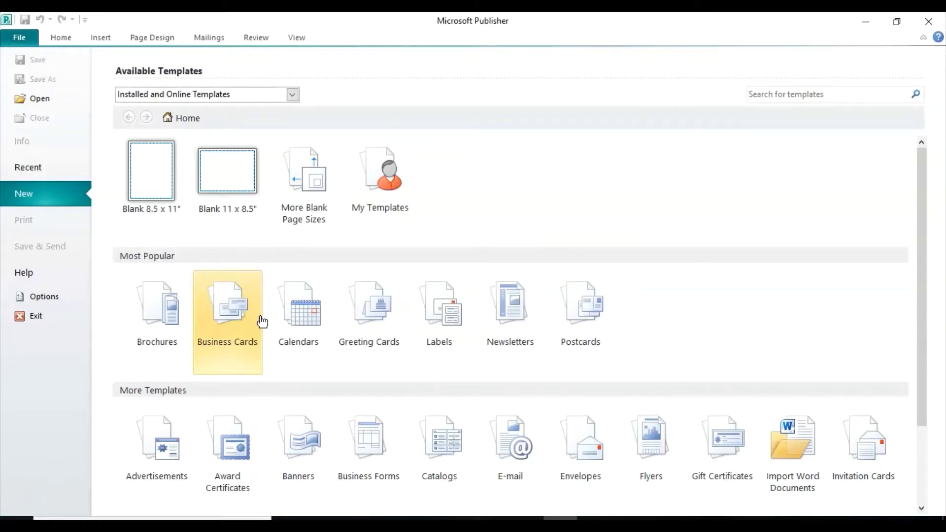
{"action": "left_click", "coordinate": [256, 314]}
{"action": "left_click", "coordinate": [236, 329]}
{"action": "left_click", "coordinate": [305, 458]}
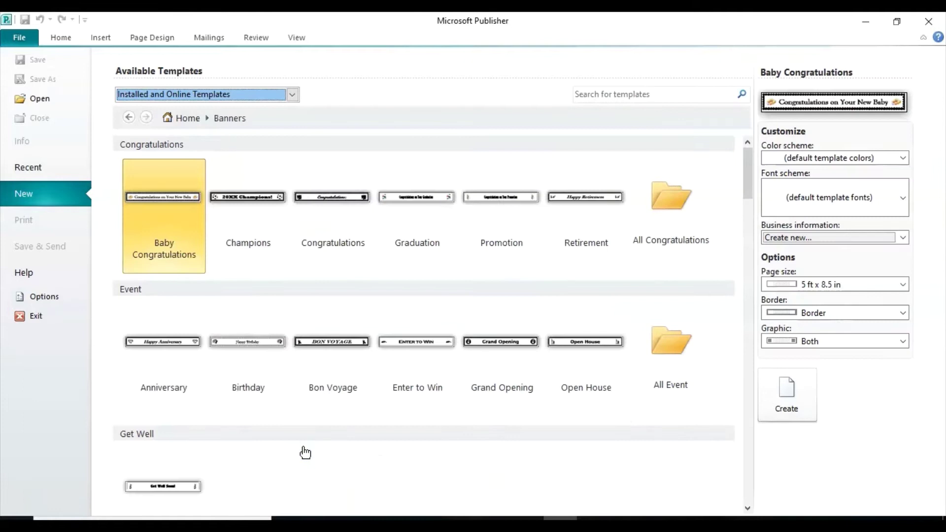
{"action": "left_click", "coordinate": [297, 444]}
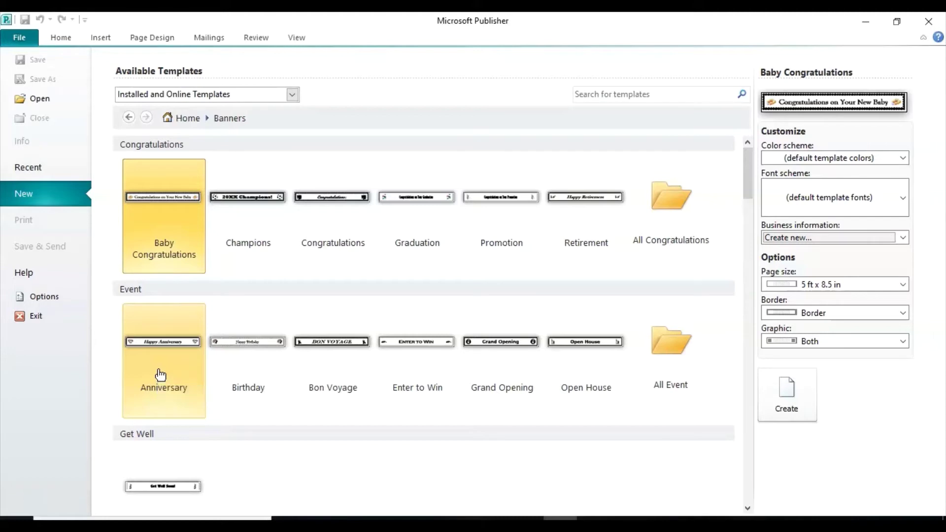
- Create a banner from the Anniversary template and change its title to 'Happy Valentine's Day!'
{"action": "left_click", "coordinate": [160, 373]}
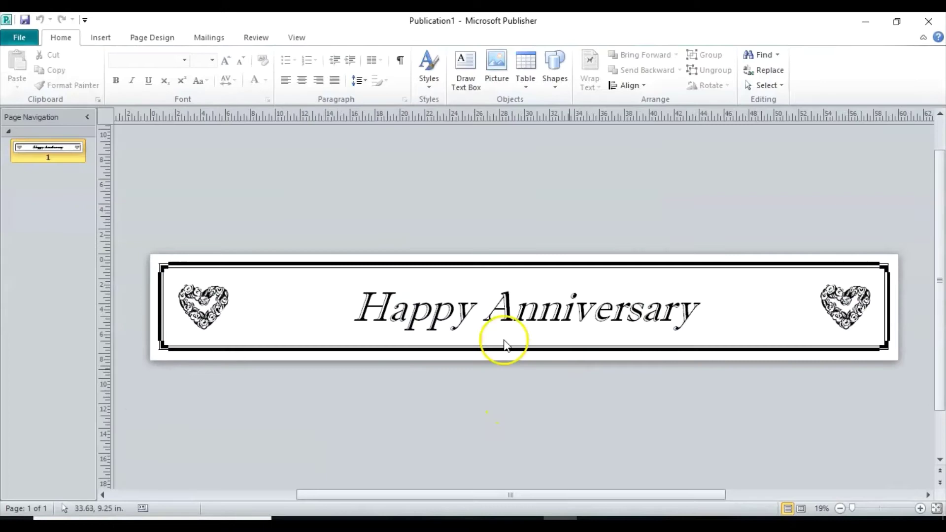
{"action": "left_click", "coordinate": [710, 308]}
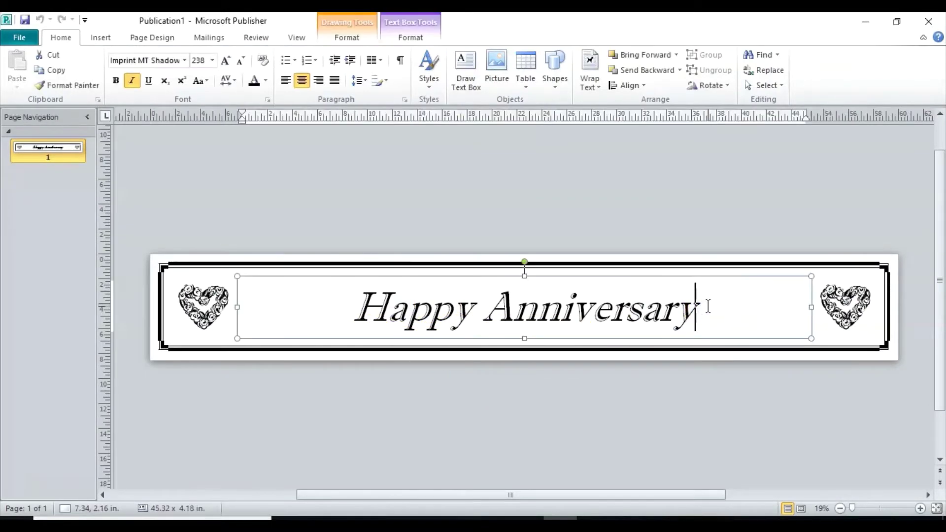
{"action": "key", "text": "ctrl+a"}
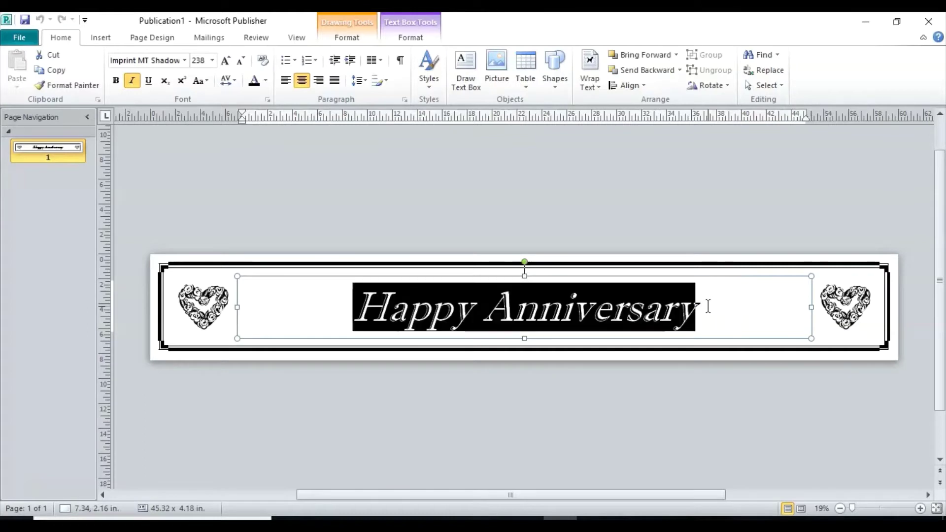
{"action": "key", "text": "Delete"}
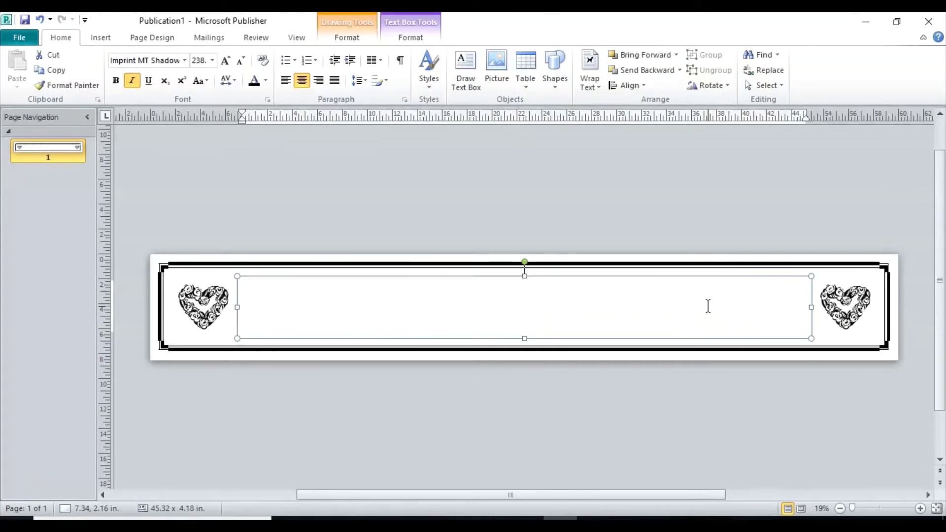
{"action": "type", "text": "Happ"}
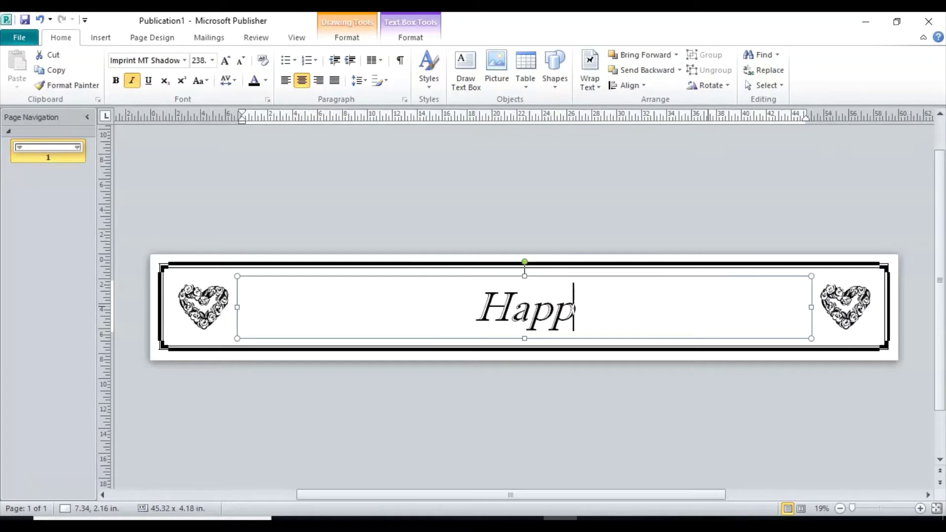
{"action": "type", "text": "y Valen"}
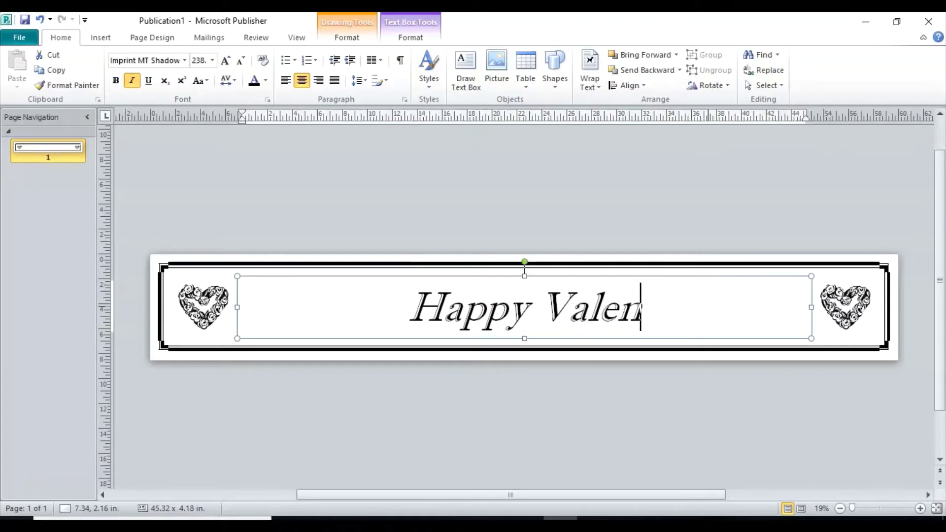
{"action": "type", "text": "tine's Day"}
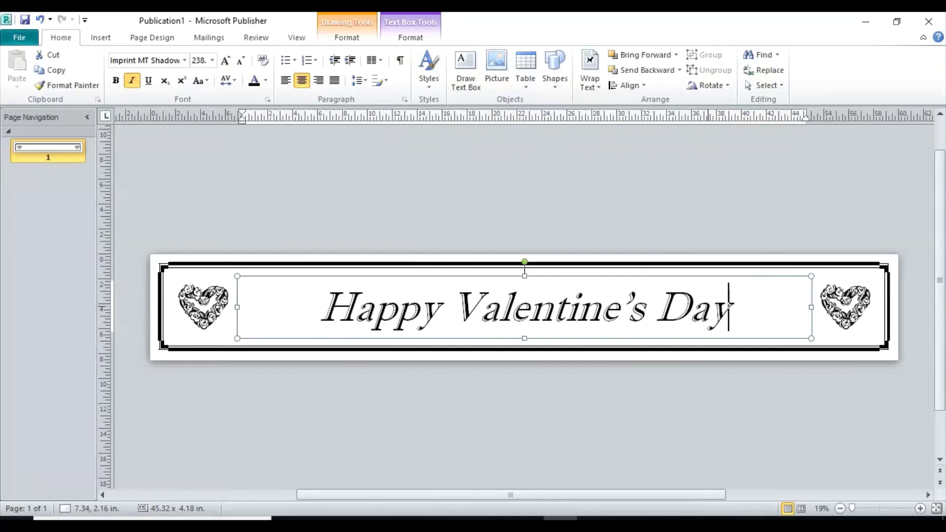
{"action": "type", "text": "!"}
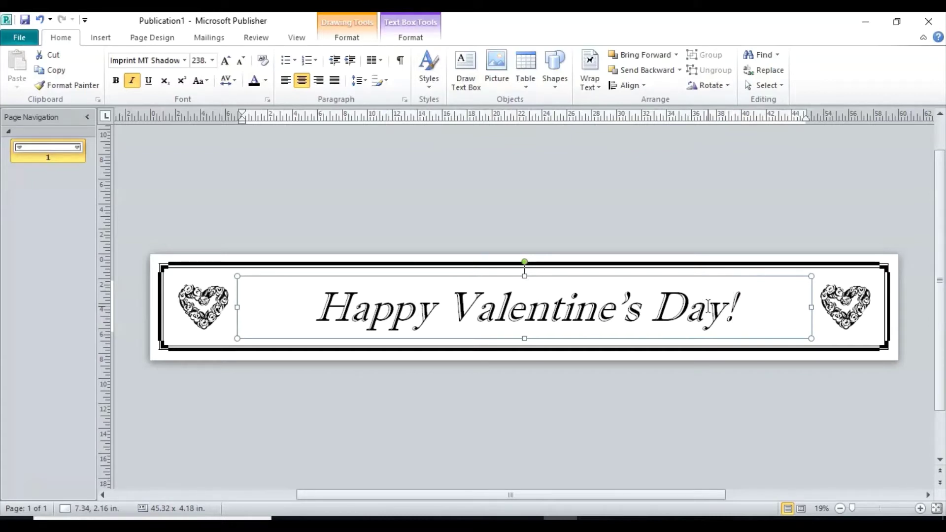
{"action": "left_click", "coordinate": [561, 408]}
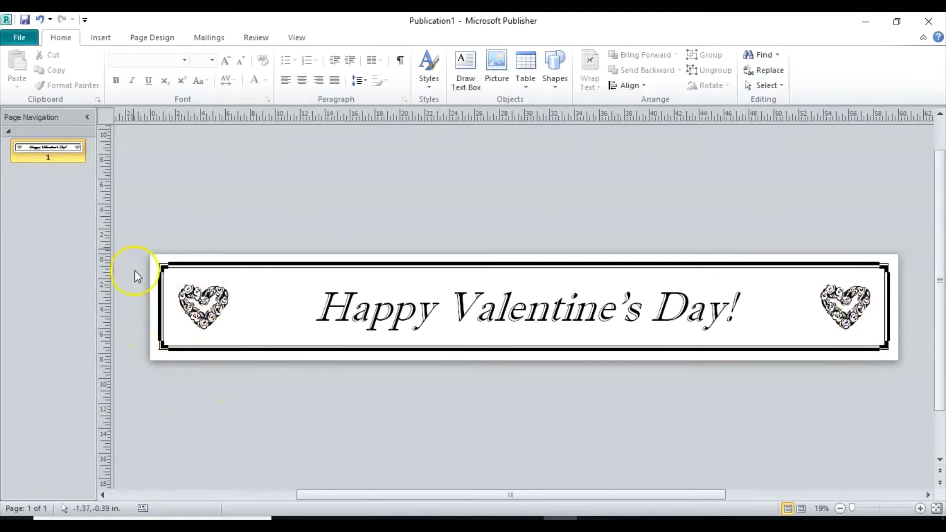
- Search clip art for 'hearts' and insert the red concentric-heart picture onto the banner
{"action": "left_click", "coordinate": [101, 38]}
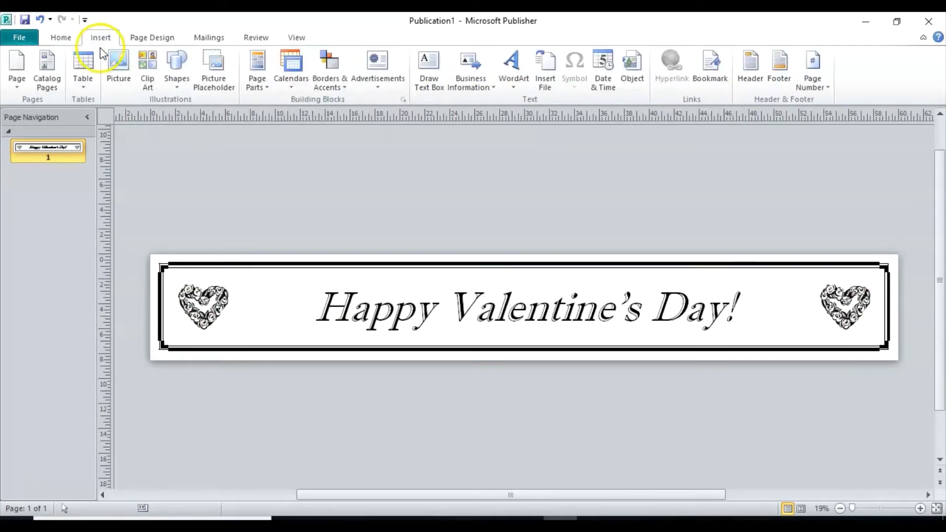
{"action": "left_click", "coordinate": [117, 70]}
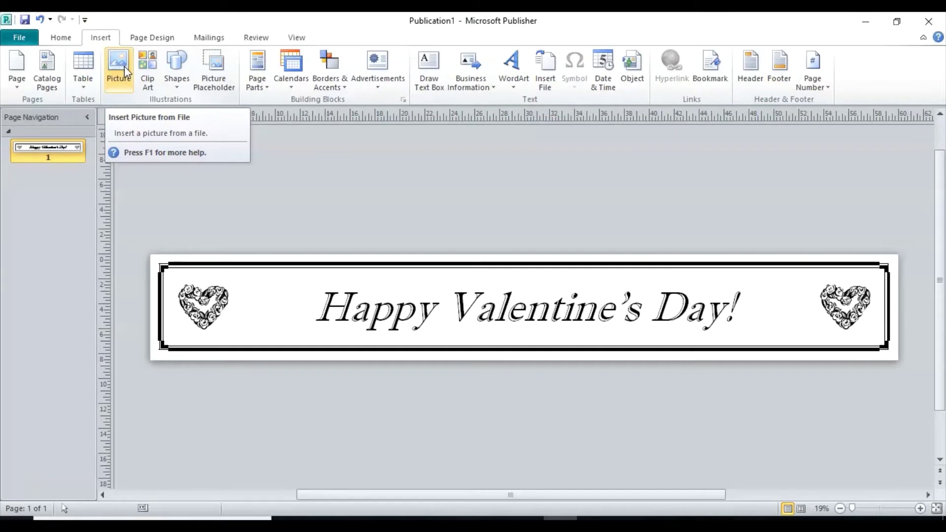
{"action": "left_click", "coordinate": [148, 71]}
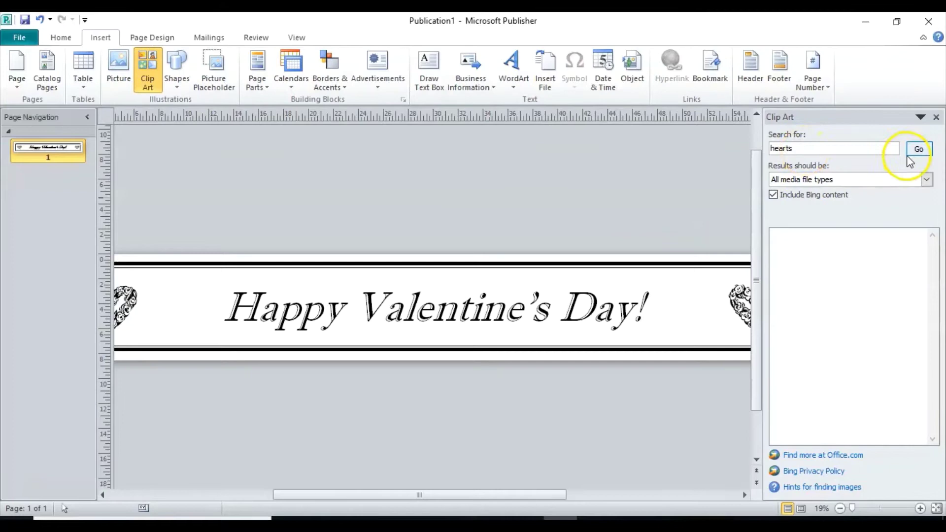
{"action": "left_click", "coordinate": [922, 153]}
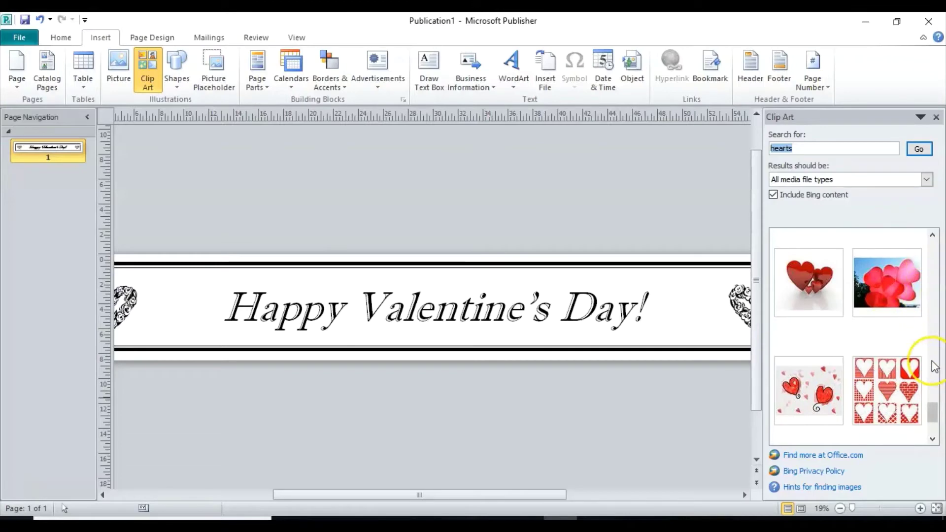
{"action": "left_click_drag", "start_coordinate": [931, 415], "coordinate": [941, 322]}
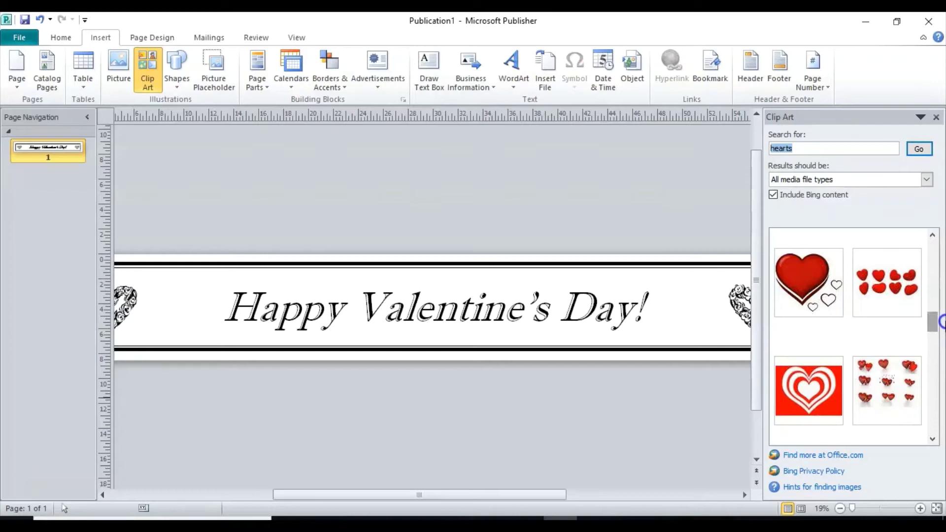
{"action": "left_click", "coordinate": [810, 394]}
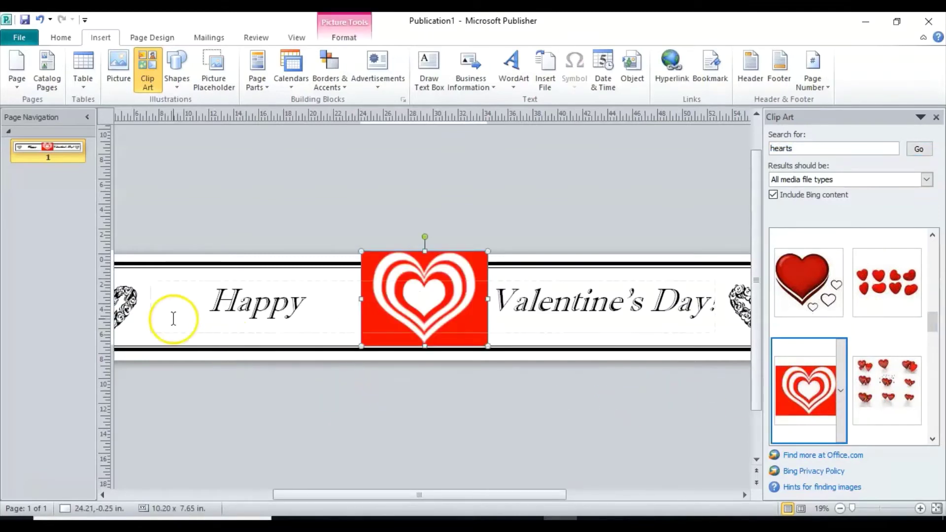
- Replace the left black heart with the red concentric heart, shrunk to fit the banner's left end
{"action": "left_click_drag", "start_coordinate": [328, 495], "coordinate": [222, 495]}
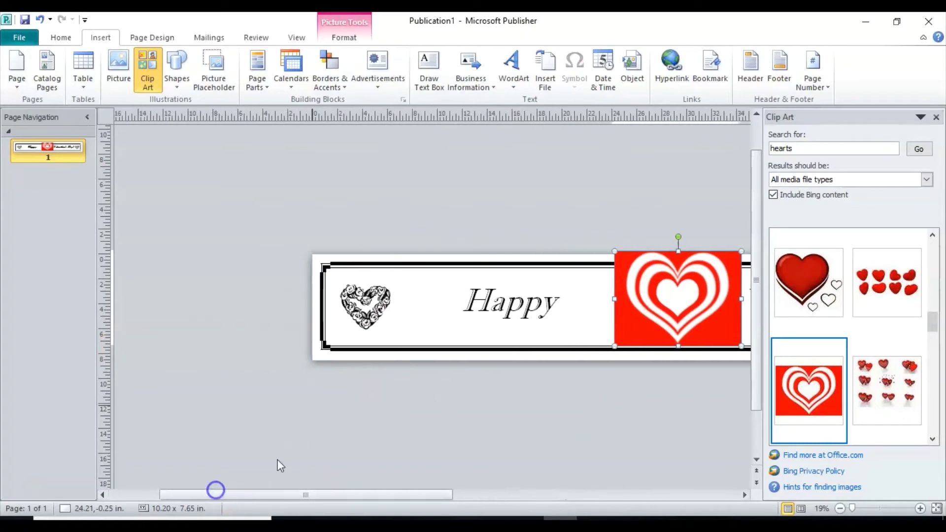
{"action": "right_click", "coordinate": [366, 305]}
{"action": "left_click", "coordinate": [408, 379]}
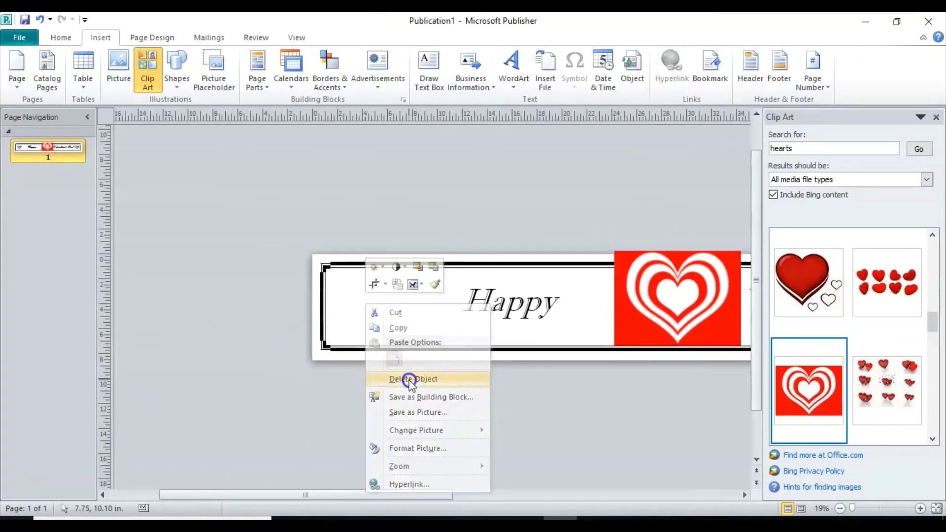
{"action": "left_click_drag", "start_coordinate": [685, 308], "coordinate": [393, 313]}
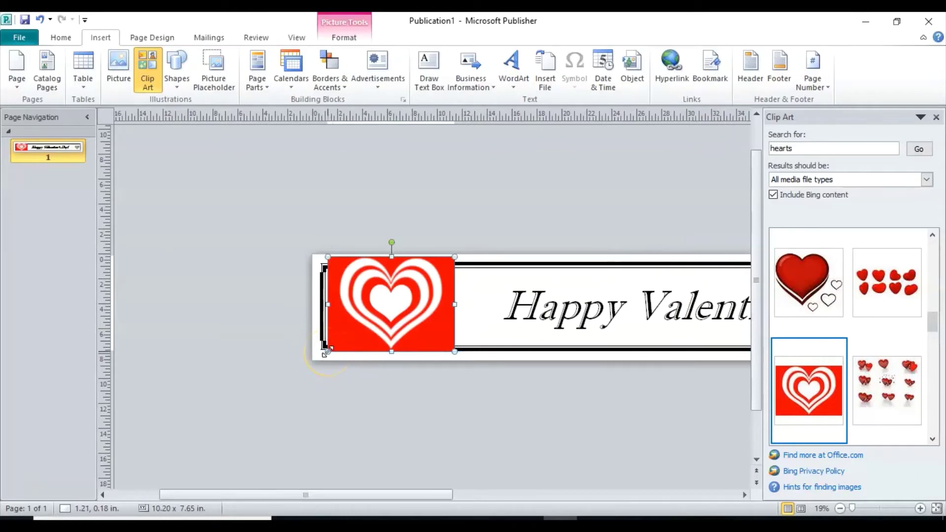
{"action": "left_click_drag", "start_coordinate": [328, 352], "coordinate": [353, 333]}
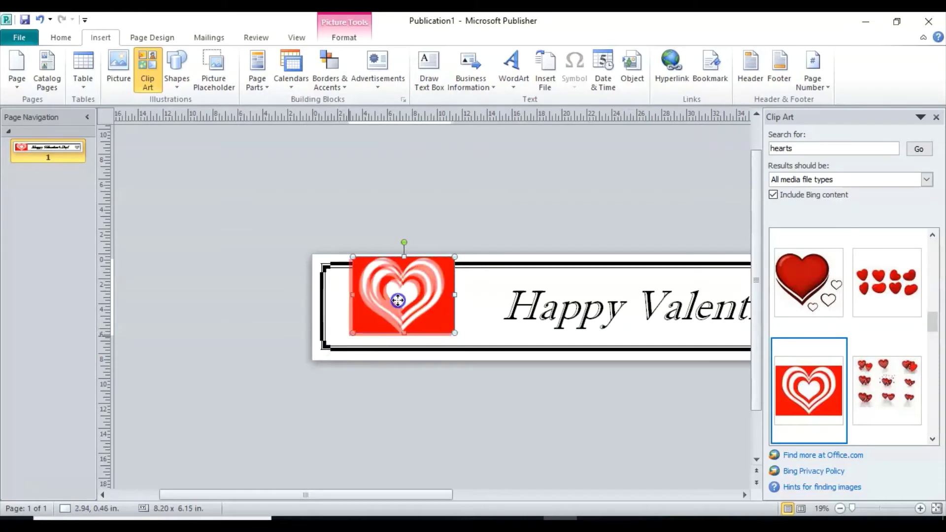
{"action": "mouse_move", "coordinate": [394, 302]}
{"action": "left_mouse_down"}
{"action": "mouse_move", "coordinate": [386, 300]}
{"action": "mouse_move", "coordinate": [389, 312]}
{"action": "left_mouse_up"}
{"action": "left_click", "coordinate": [391, 420]}
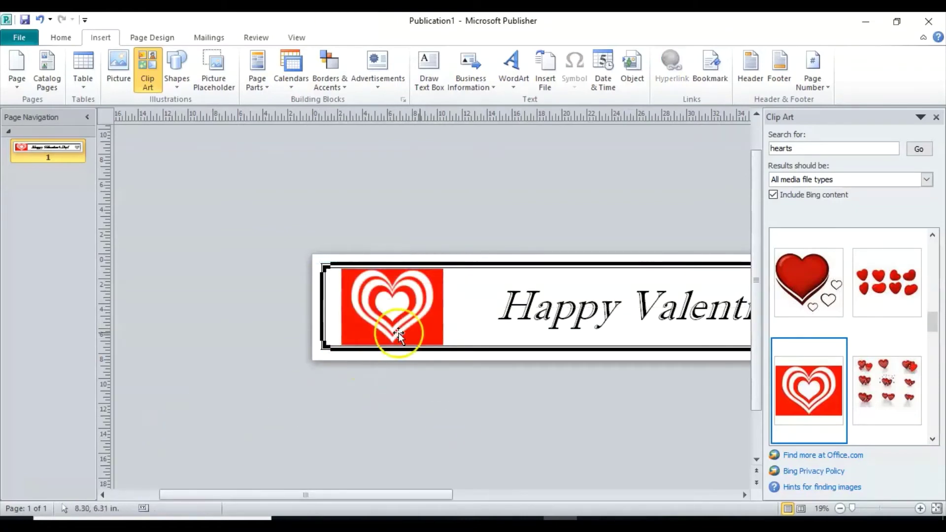
- Delete the black heart picture at the banner's right end
{"action": "left_click_drag", "start_coordinate": [423, 495], "coordinate": [581, 499]}
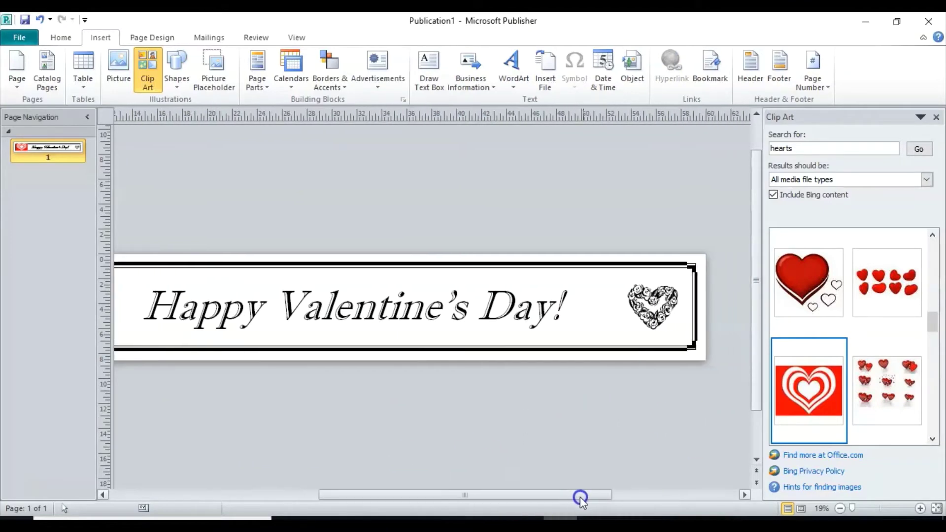
{"action": "right_click", "coordinate": [651, 308]}
{"action": "left_click", "coordinate": [696, 380]}
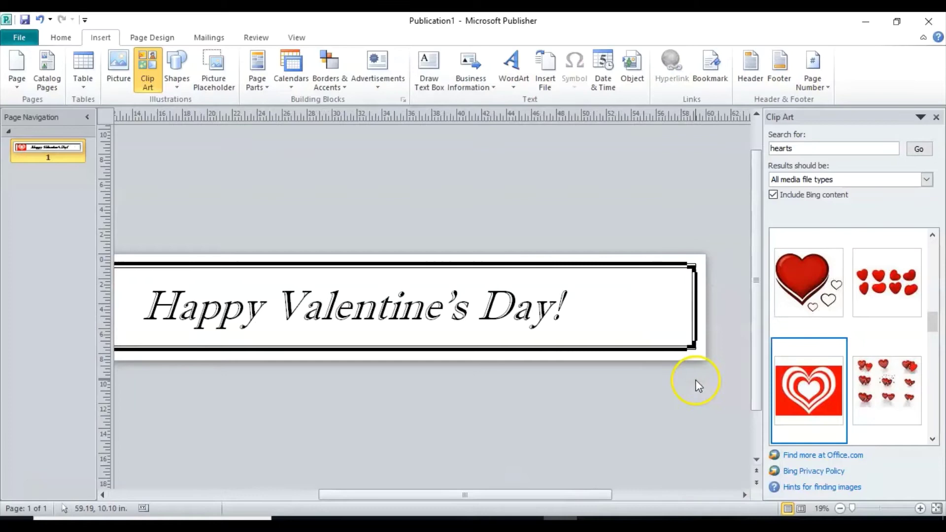
- Add the red mosaic heart clip art and resize it at the banner's right end
{"action": "left_click", "coordinate": [933, 319]}
{"action": "left_click_drag", "start_coordinate": [932, 319], "coordinate": [931, 306]}
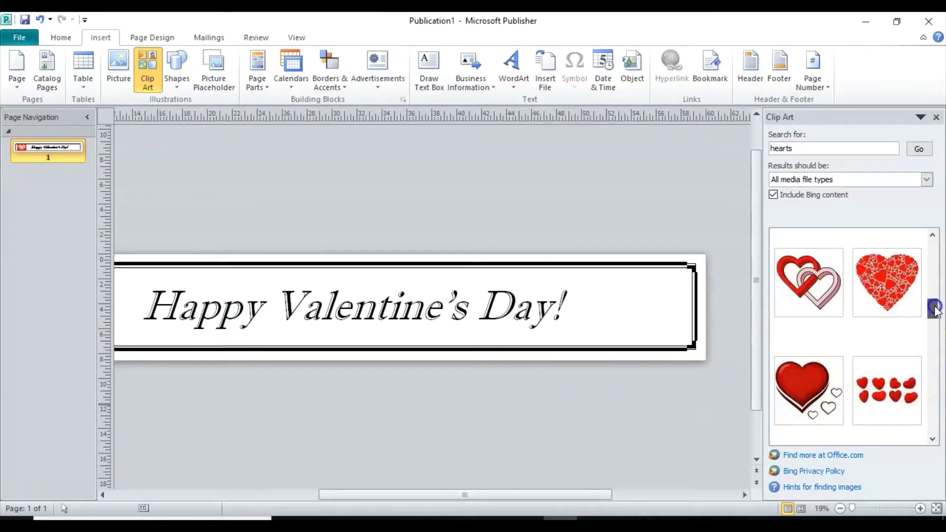
{"action": "left_click", "coordinate": [885, 287]}
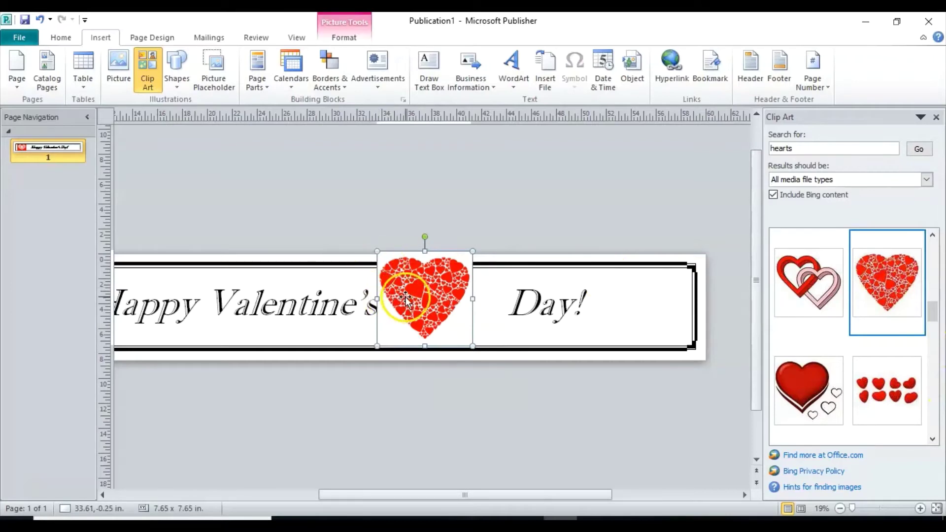
{"action": "left_click_drag", "start_coordinate": [424, 297], "coordinate": [622, 303]}
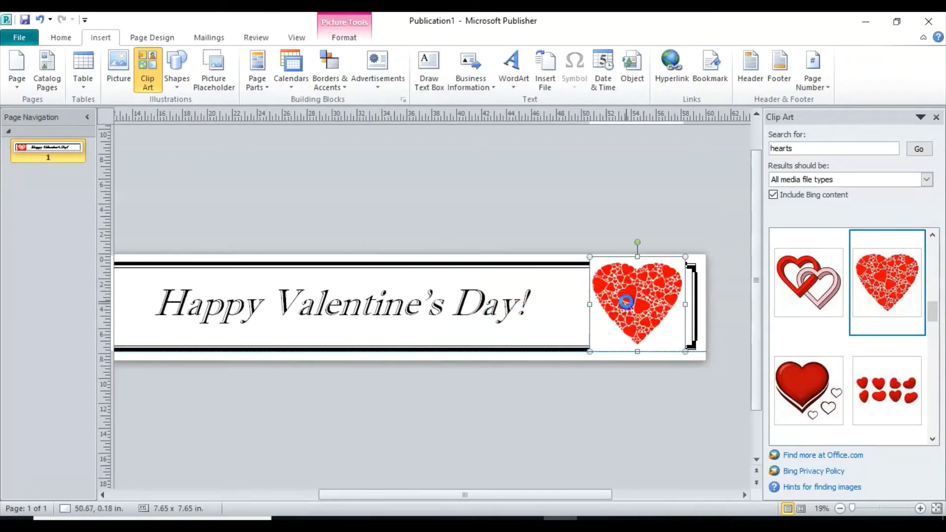
{"action": "left_click_drag", "start_coordinate": [590, 352], "coordinate": [635, 318]}
{"action": "left_click", "coordinate": [566, 419]}
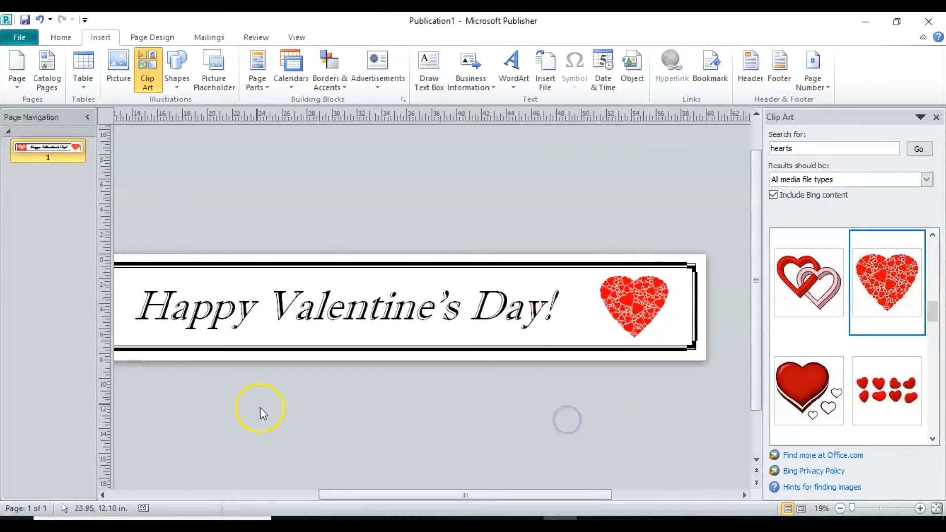
- Close the Clip Art pane and nudge the left heart picture slightly right
{"action": "left_click", "coordinate": [936, 117]}
{"action": "left_click_drag", "start_coordinate": [415, 493], "coordinate": [365, 493]}
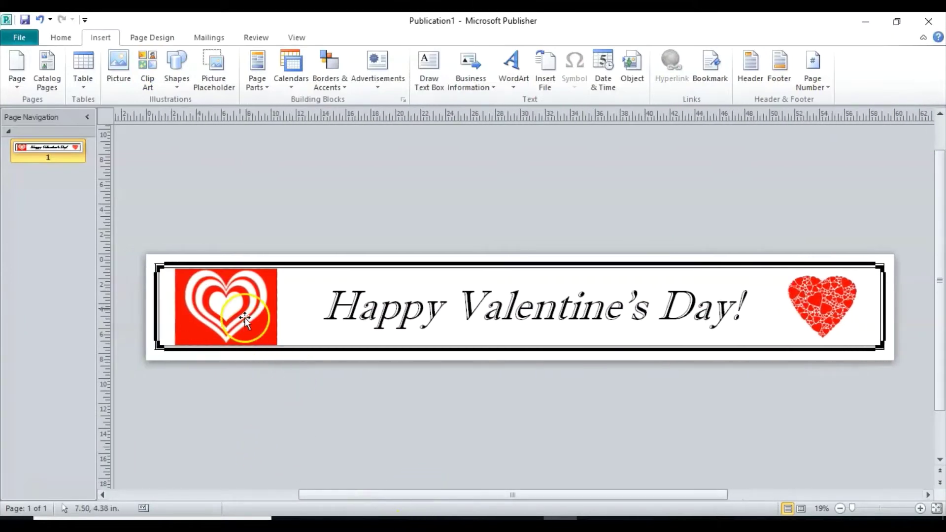
{"action": "left_click_drag", "start_coordinate": [217, 309], "coordinate": [236, 307]}
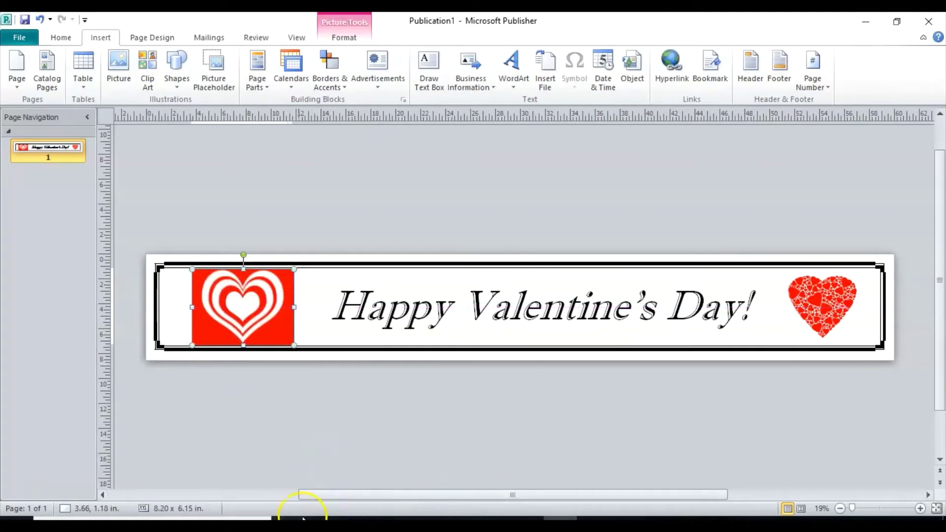
{"action": "left_click", "coordinate": [274, 444]}
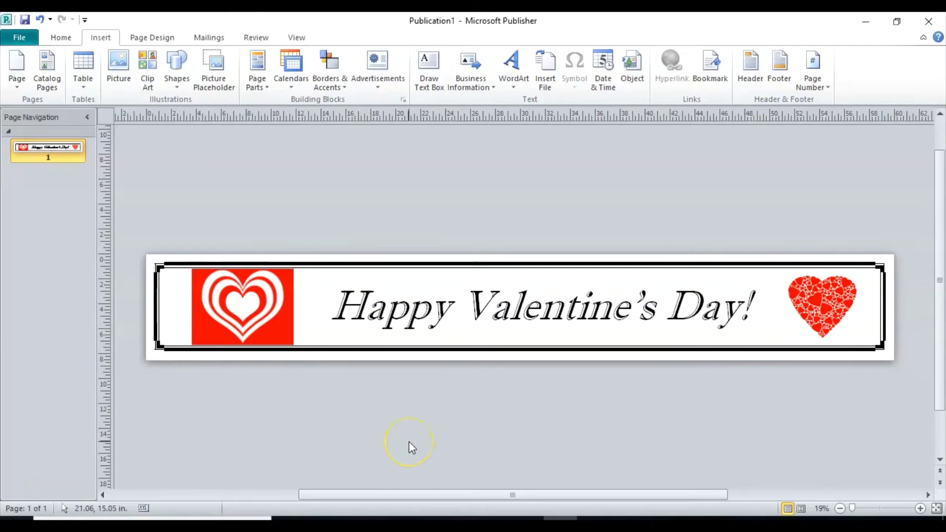
- Switch the print orientation to Landscape, tiling the banner across 6 Letter sheets
{"action": "left_click", "coordinate": [23, 41]}
{"action": "left_click", "coordinate": [27, 223]}
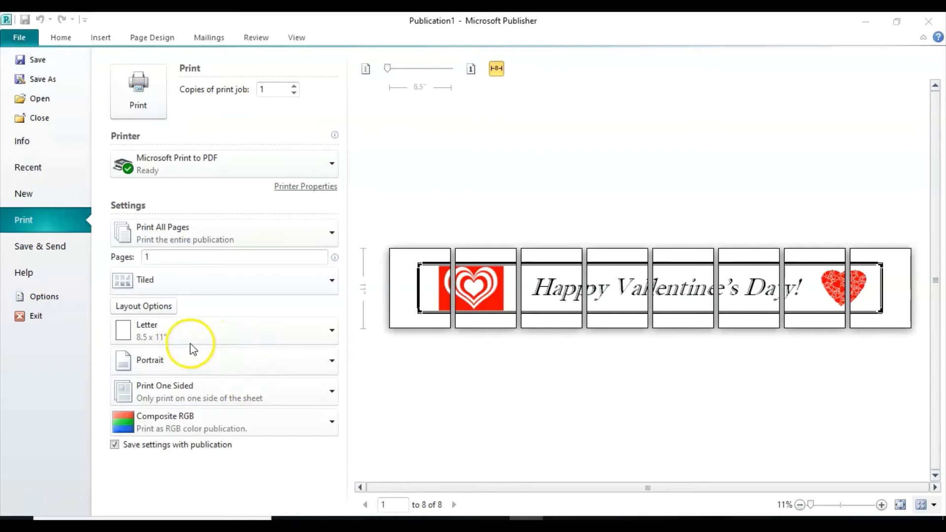
{"action": "left_click", "coordinate": [192, 366]}
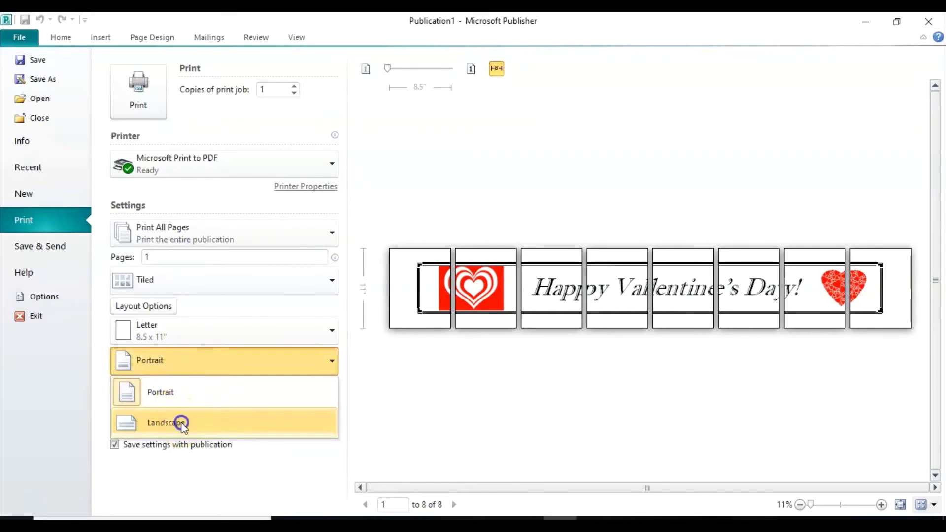
{"action": "left_click", "coordinate": [181, 421]}
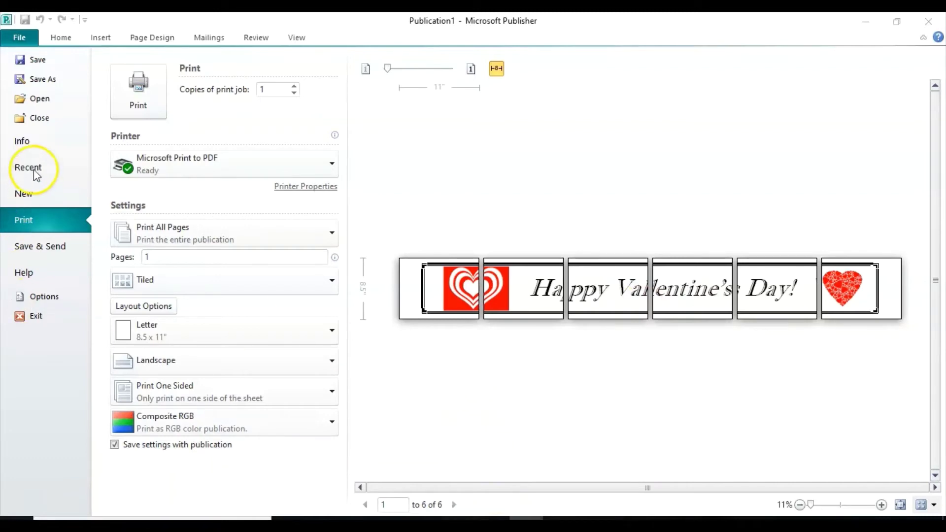
{"action": "left_click", "coordinate": [26, 194]}
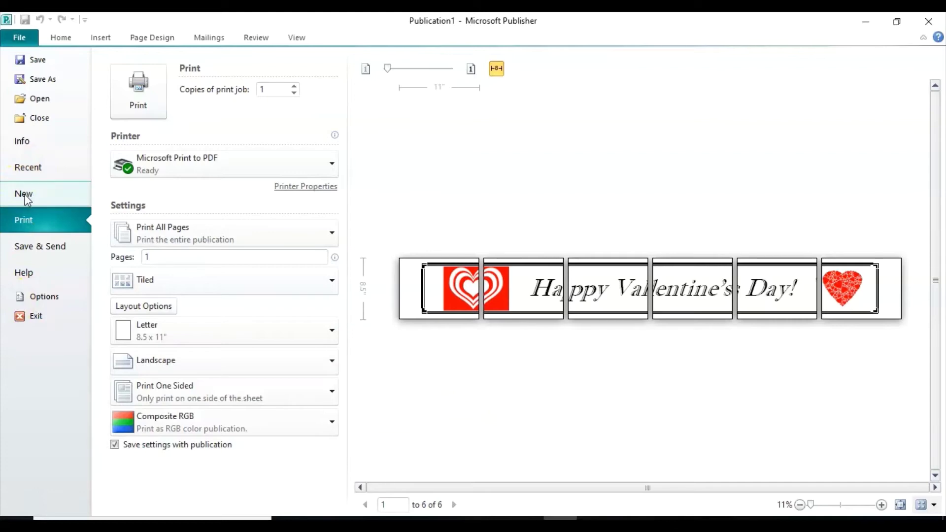
- Create a new blank banner from the Blank Sizes 'Short 60 x 8.5"' template
{"action": "left_click", "coordinate": [25, 196]}
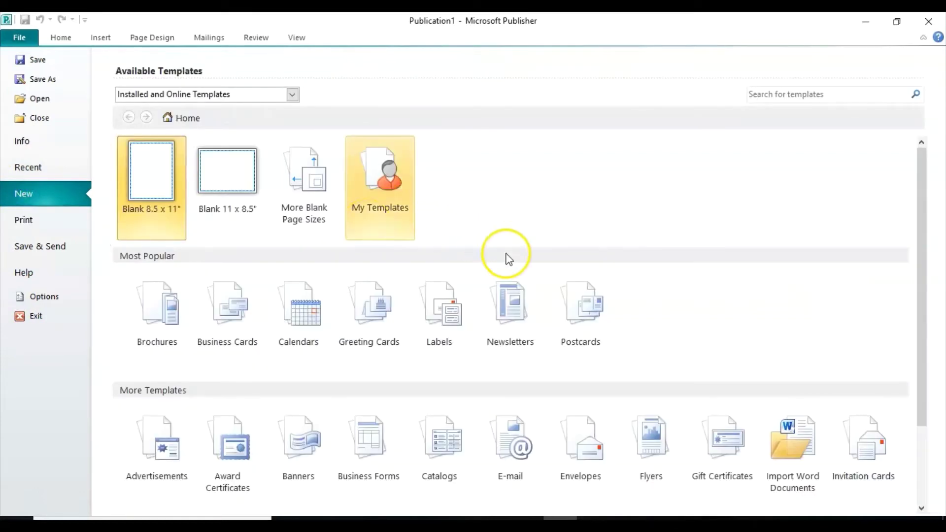
{"action": "left_click", "coordinate": [308, 449]}
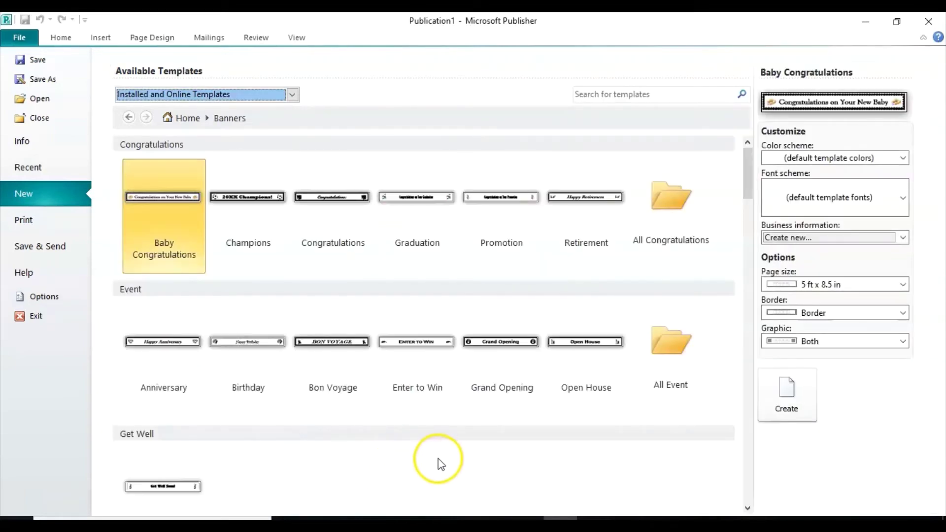
{"action": "scroll", "coordinate": [440, 460], "scroll_direction": "down", "scroll_amount": 5}
{"action": "scroll", "coordinate": [444, 303], "scroll_direction": "down", "scroll_amount": 5}
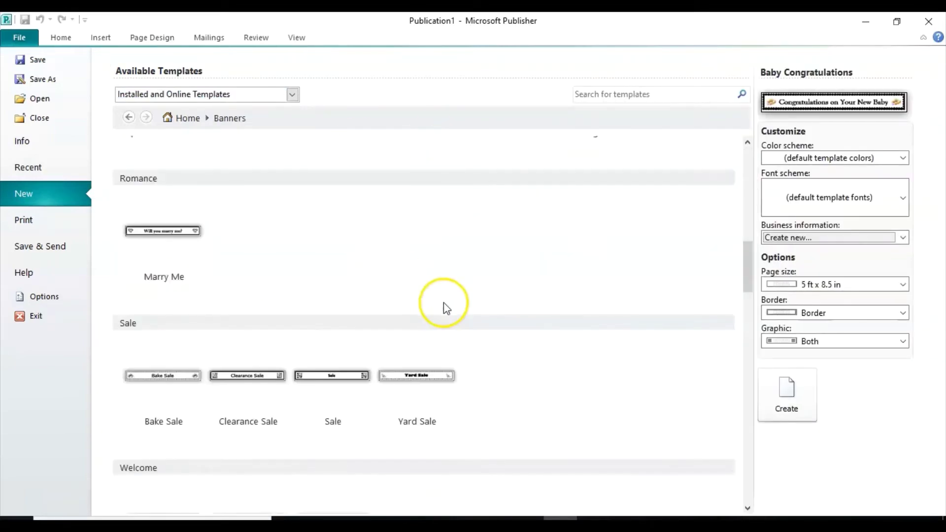
{"action": "scroll", "coordinate": [443, 303], "scroll_direction": "down", "scroll_amount": 5}
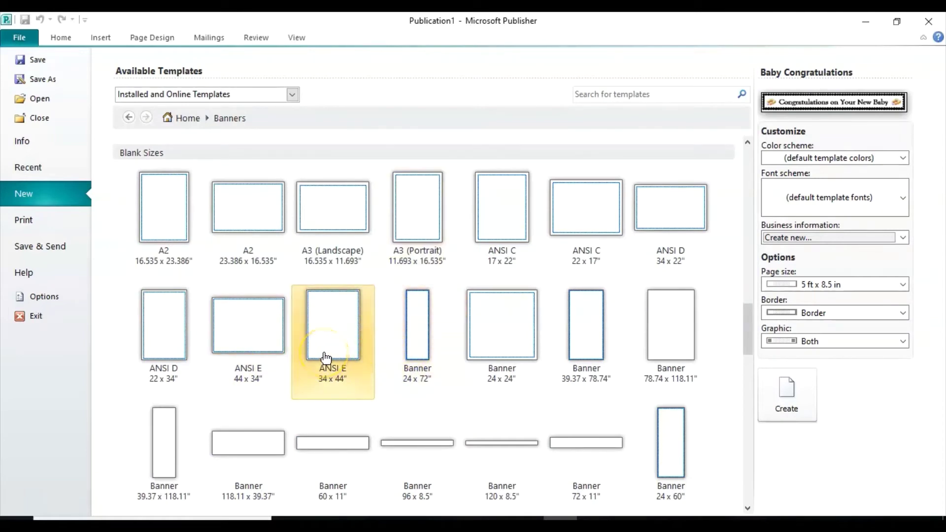
{"action": "scroll", "coordinate": [325, 357], "scroll_direction": "down", "scroll_amount": 4}
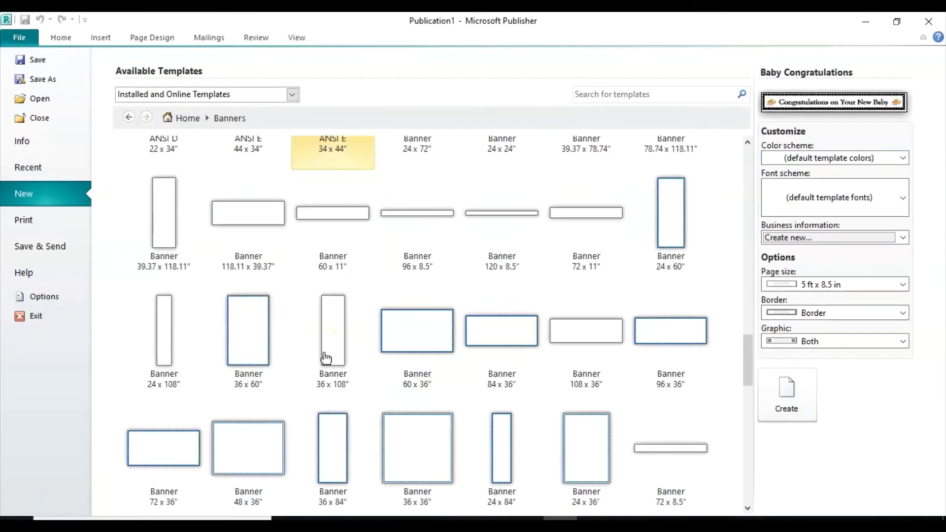
{"action": "left_click", "coordinate": [297, 377]}
{"action": "scroll", "coordinate": [298, 376], "scroll_direction": "down", "scroll_amount": 6}
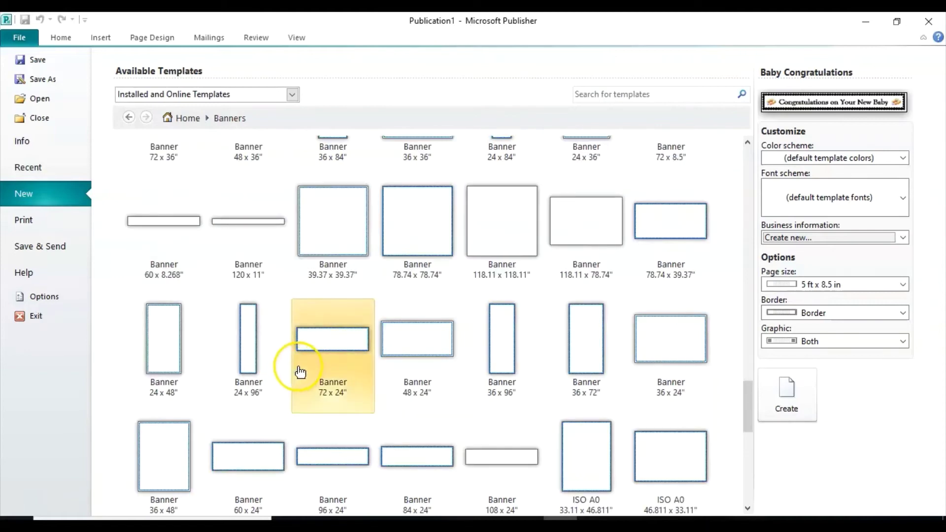
{"action": "scroll", "coordinate": [299, 374], "scroll_direction": "down", "scroll_amount": 6}
{"action": "scroll", "coordinate": [299, 372], "scroll_direction": "down", "scroll_amount": 3}
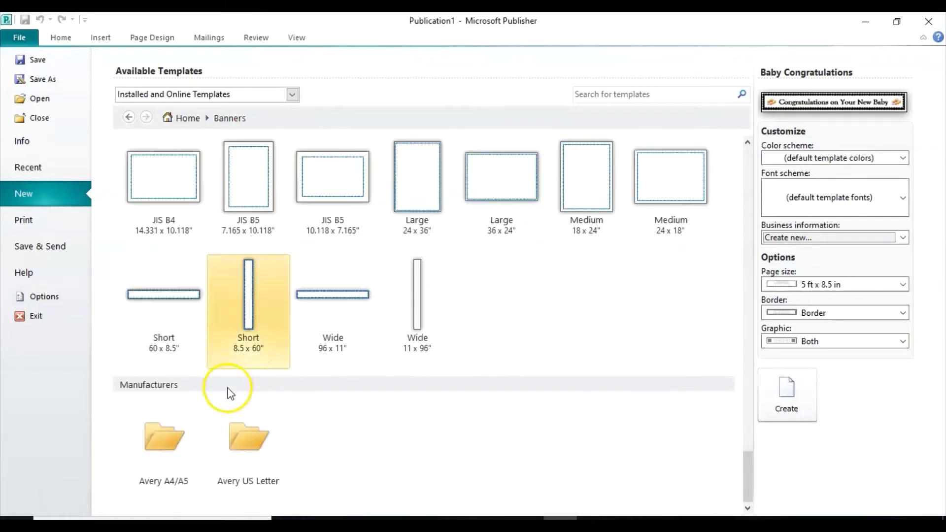
{"action": "left_click", "coordinate": [155, 351]}
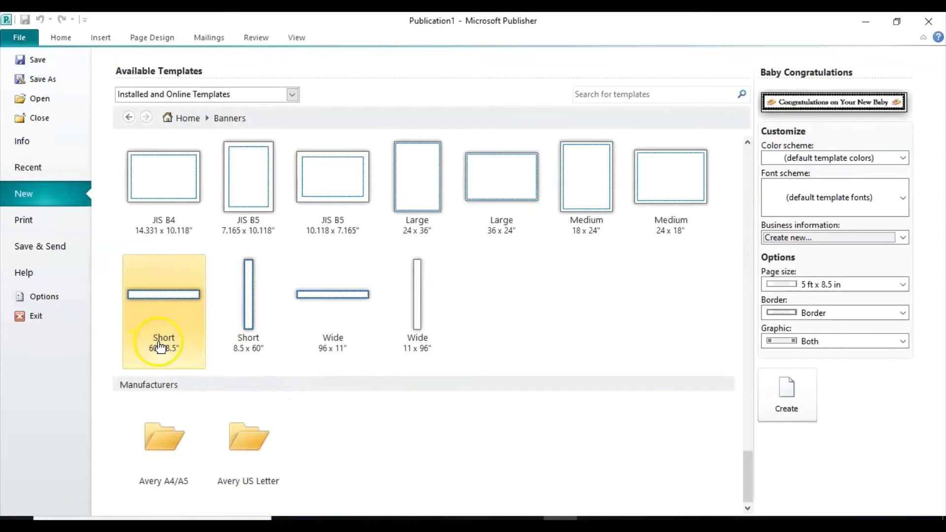
{"action": "double_click", "coordinate": [164, 297]}
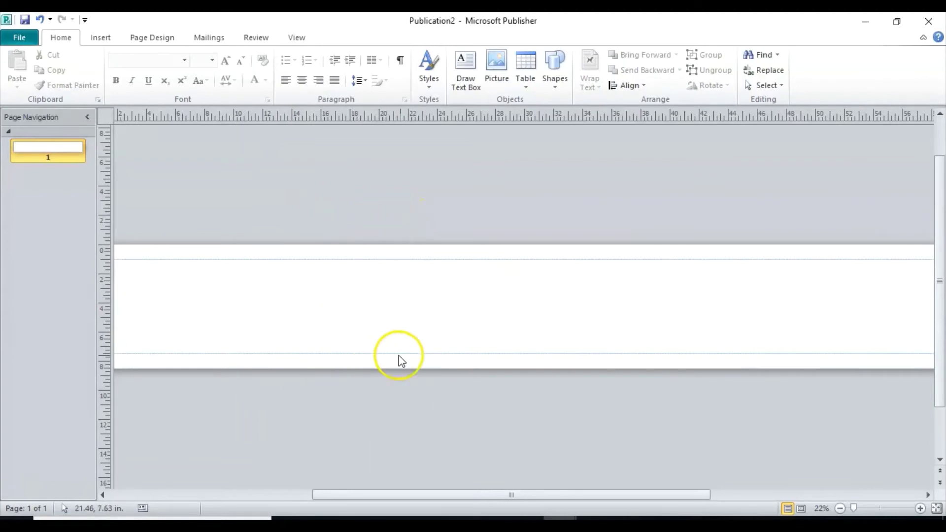
- Draw a text box across the banner's middle, stretched to about 32 x 2.95 in
{"action": "left_click", "coordinate": [466, 73]}
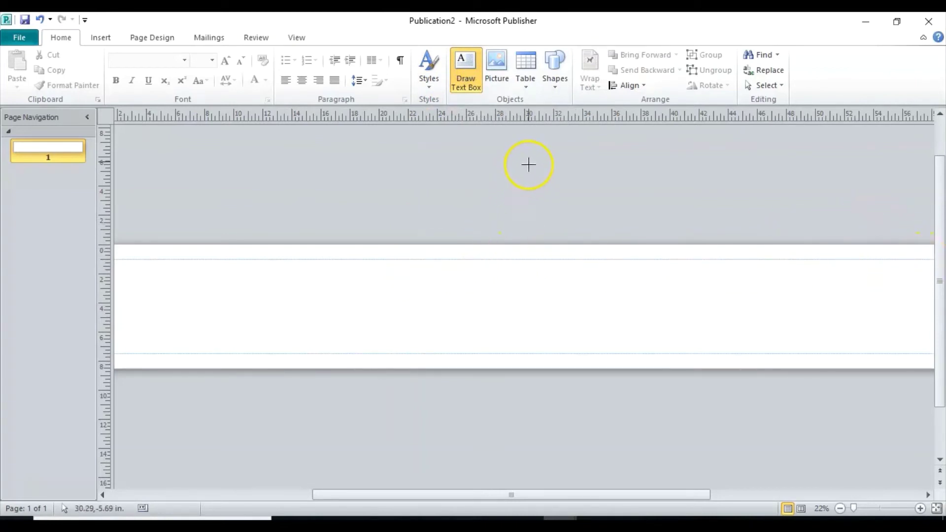
{"action": "left_click", "coordinate": [524, 308]}
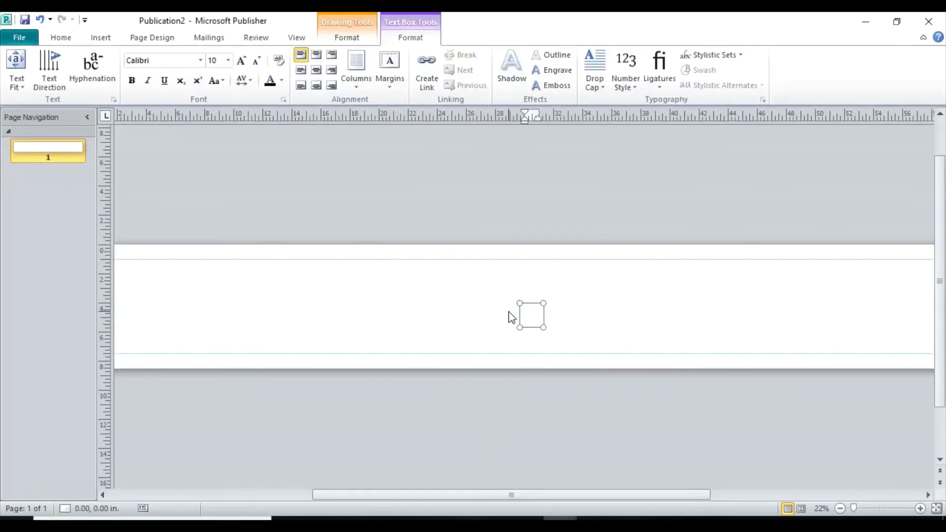
{"action": "left_click_drag", "start_coordinate": [520, 327], "coordinate": [289, 331]}
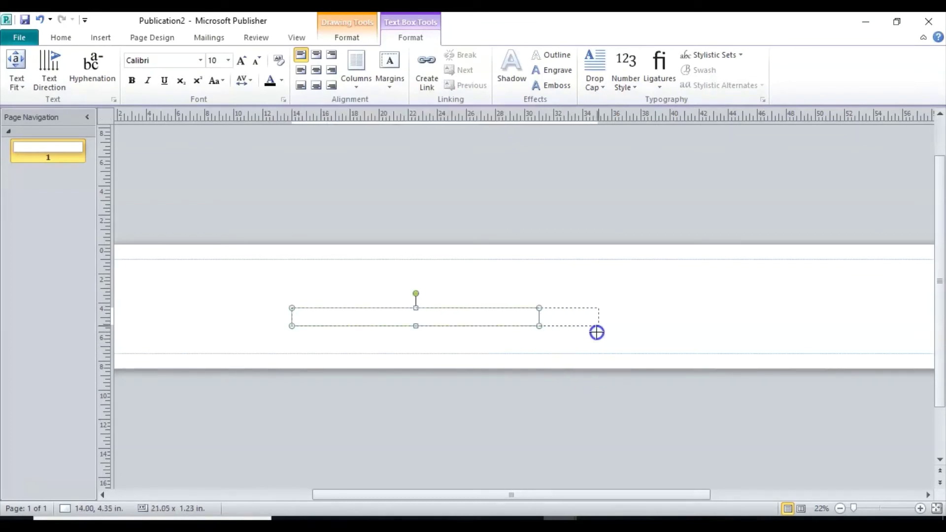
{"action": "left_click_drag", "start_coordinate": [597, 332], "coordinate": [763, 334]}
{"action": "left_click", "coordinate": [539, 317]}
{"action": "left_click", "coordinate": [527, 306]}
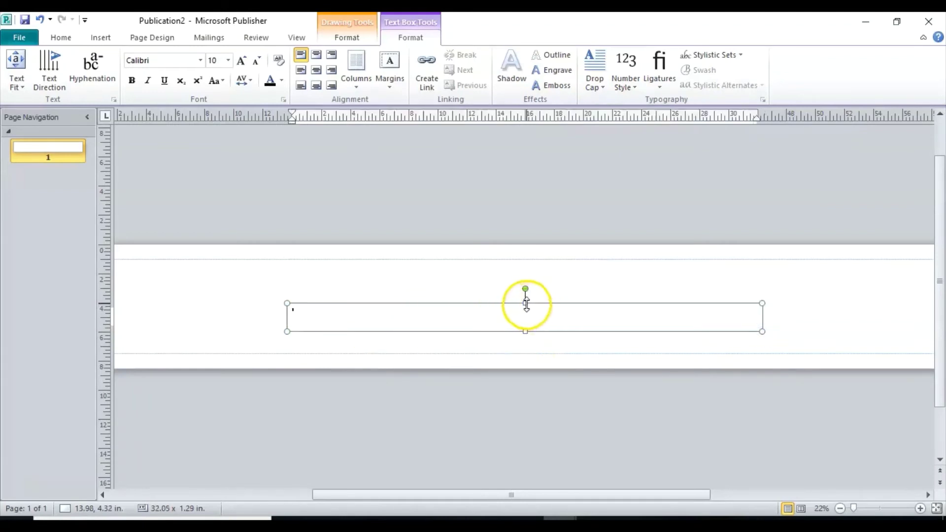
{"action": "left_click_drag", "start_coordinate": [526, 303], "coordinate": [526, 279]}
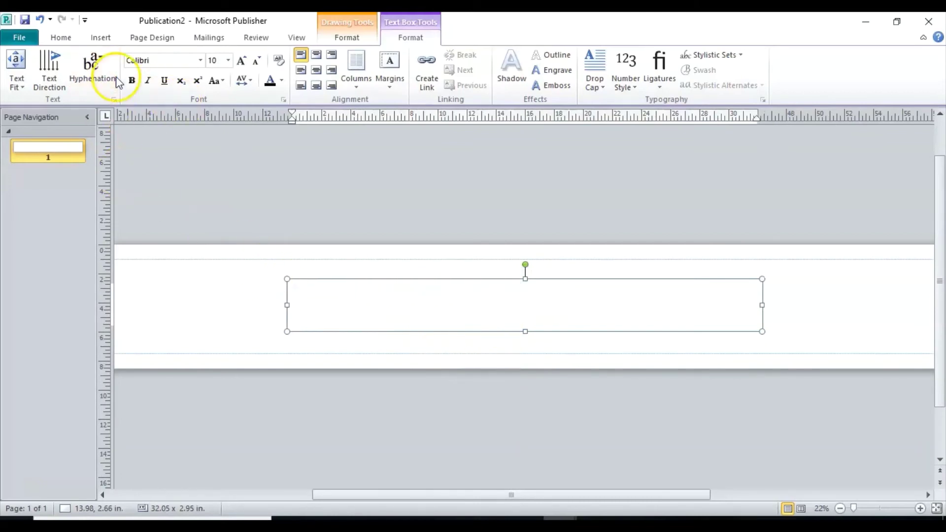
- Set the text box font to Cooper Black at 200 points
{"action": "left_click", "coordinate": [200, 60]}
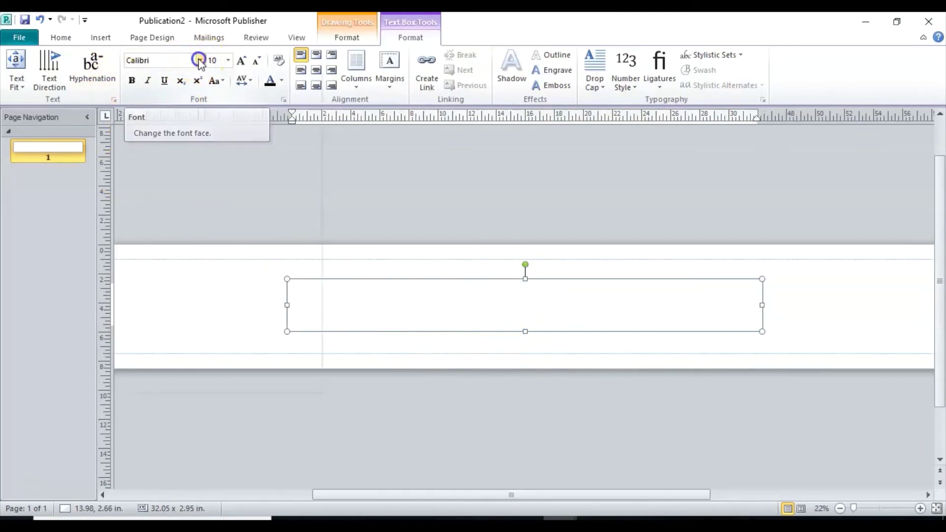
{"action": "scroll", "coordinate": [232, 175], "scroll_direction": "down", "scroll_amount": 3}
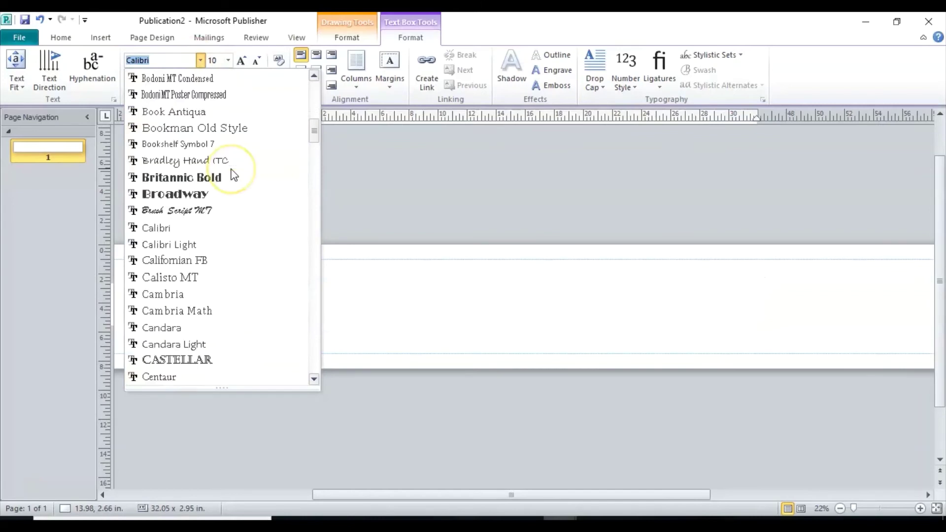
{"action": "scroll", "coordinate": [234, 175], "scroll_direction": "down", "scroll_amount": 3}
{"action": "scroll", "coordinate": [231, 175], "scroll_direction": "down", "scroll_amount": 2}
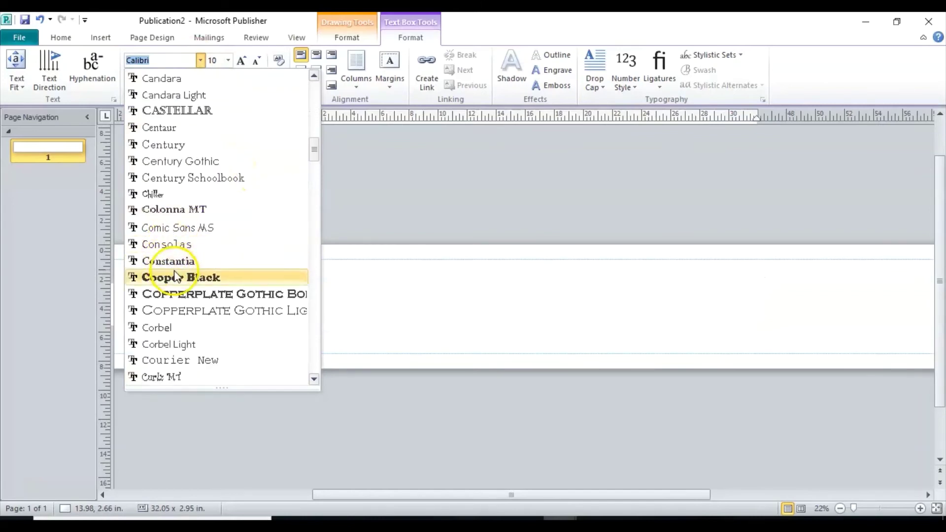
{"action": "left_click", "coordinate": [195, 280]}
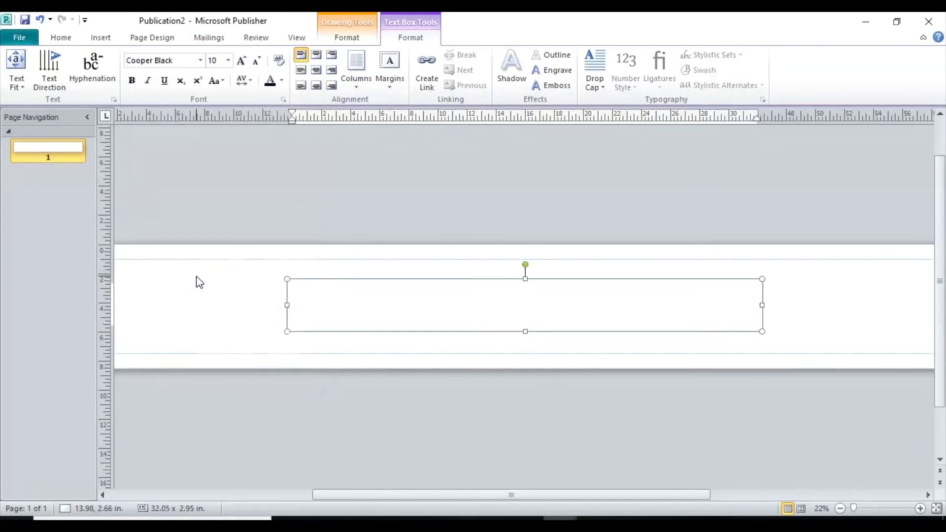
{"action": "left_click", "coordinate": [229, 61]}
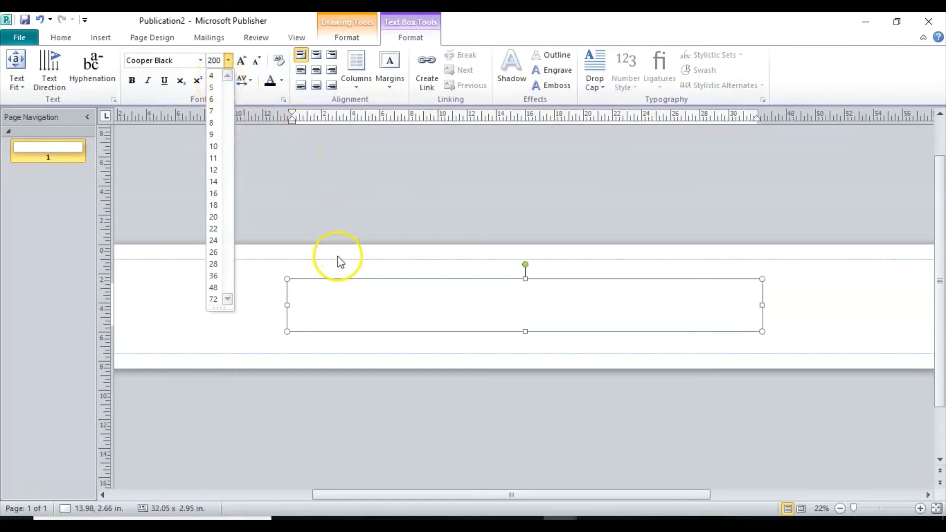
- Type the 'Happy Birthday,' greeting with the person's first name, centred at the bottom
{"action": "left_click", "coordinate": [341, 304]}
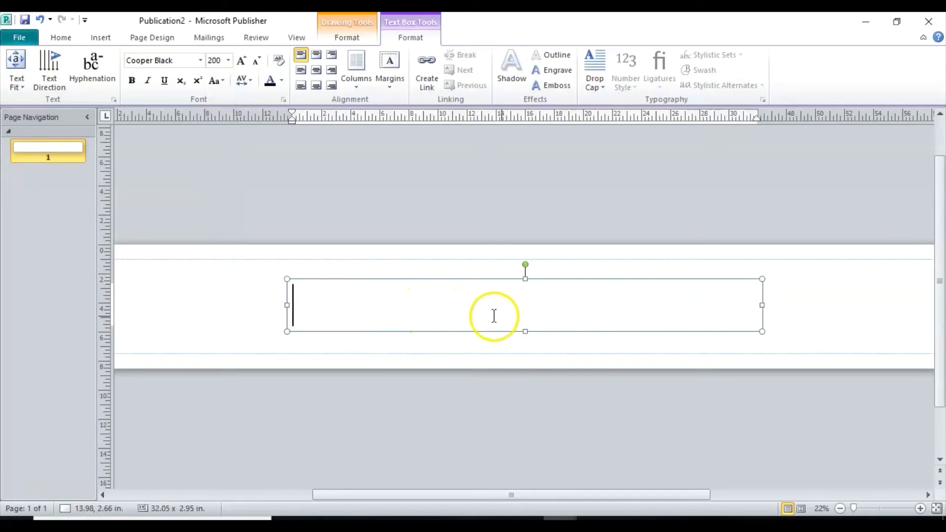
{"action": "left_click", "coordinate": [317, 87]}
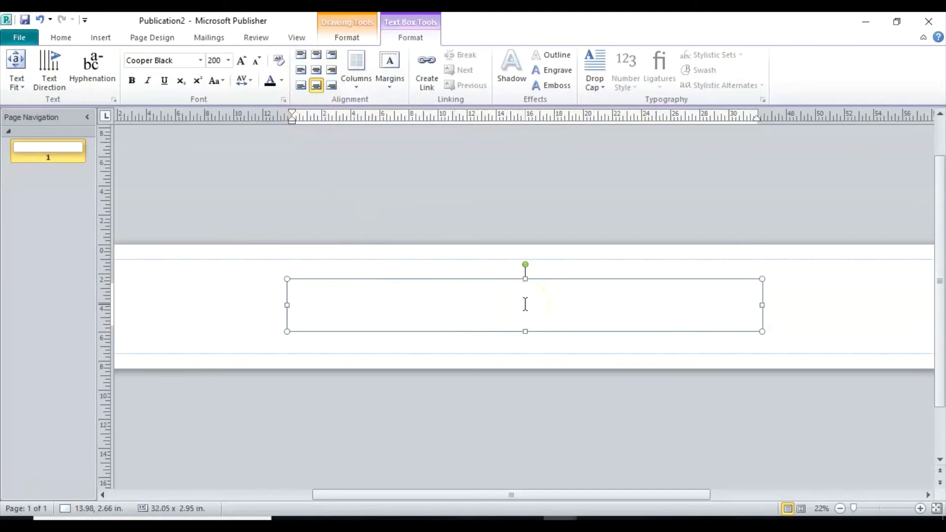
{"action": "type", "text": "Happy"}
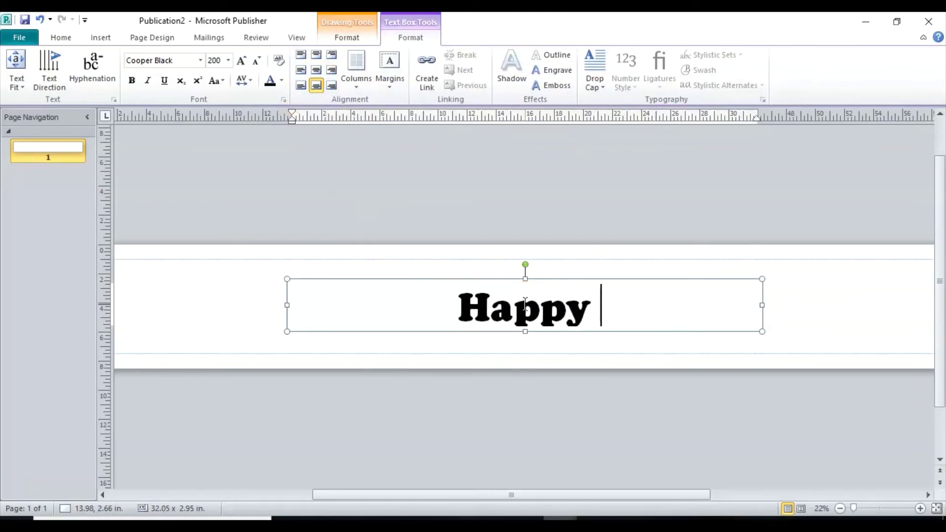
{"action": "type", "text": " Birthday, "}
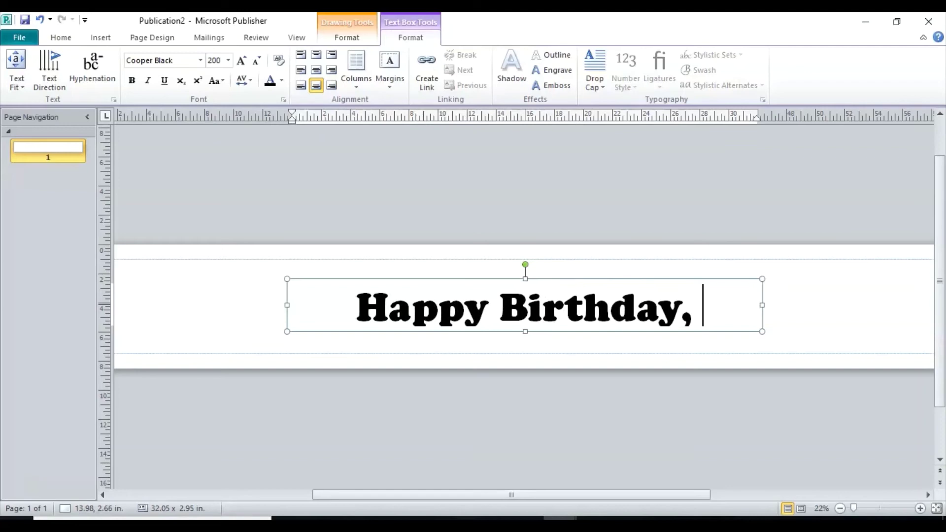
{"action": "type", "text": "Ben!"}
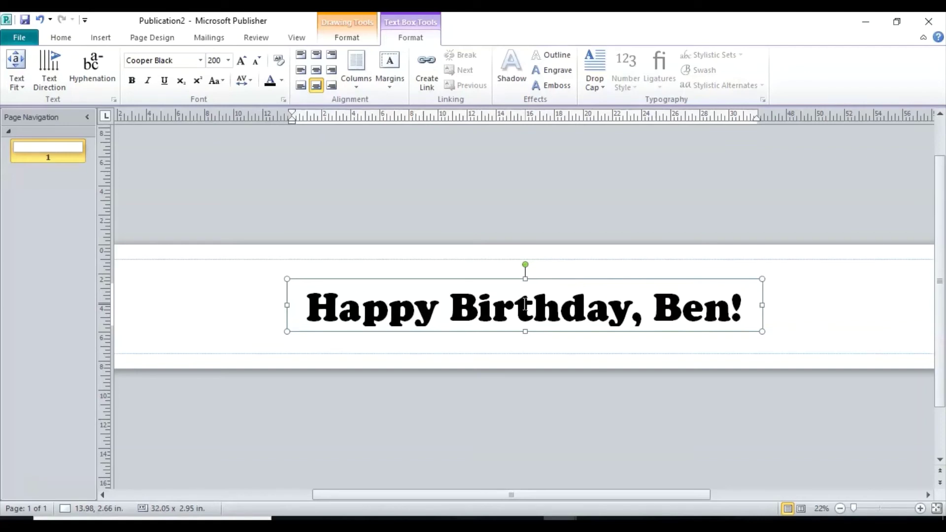
{"action": "left_click", "coordinate": [488, 343]}
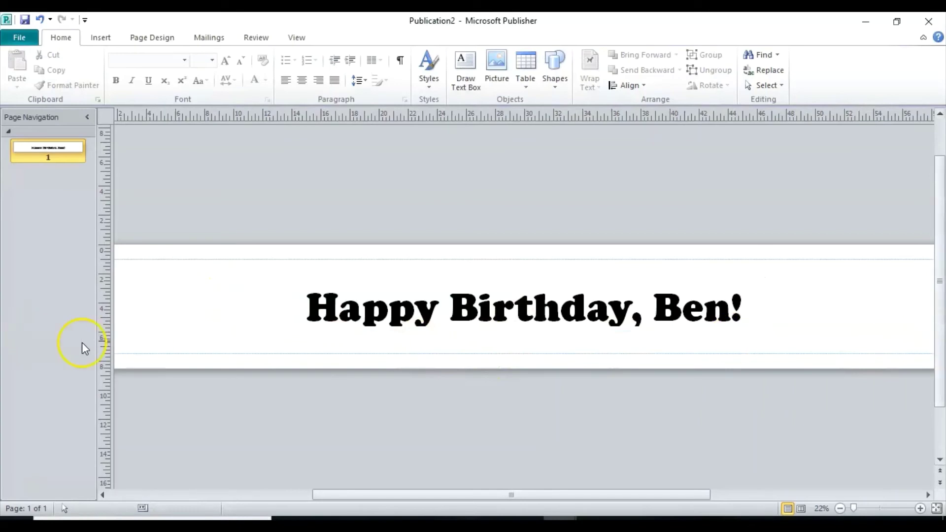
- Search clip art for 'skiing' and insert a skier photo into the banner
{"action": "left_click", "coordinate": [100, 39]}
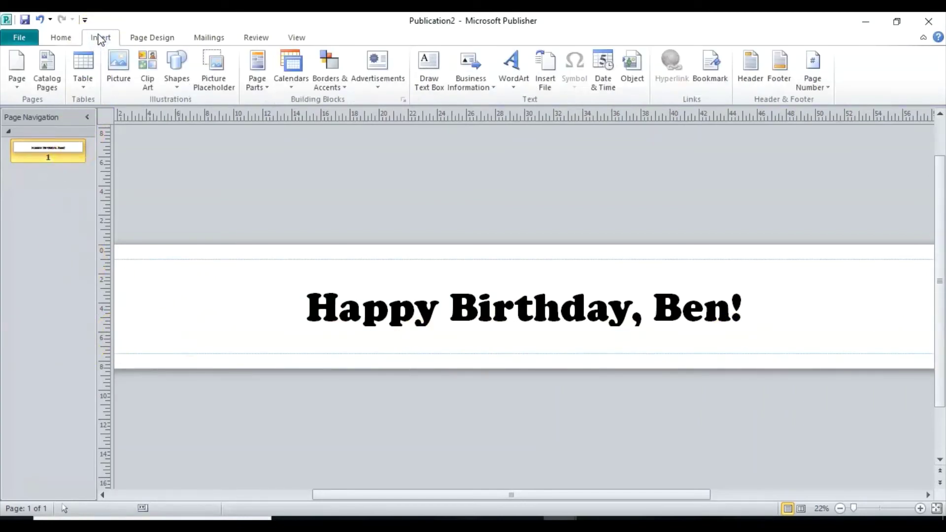
{"action": "left_click", "coordinate": [141, 86]}
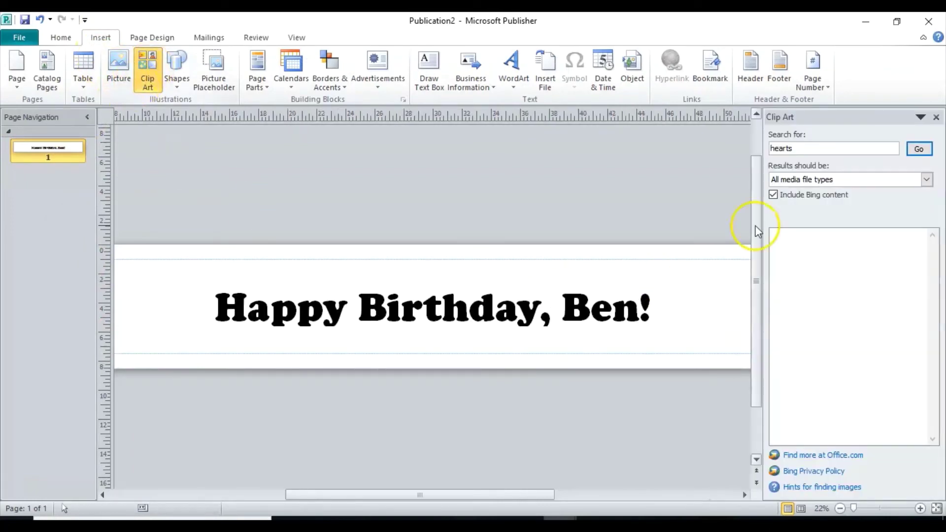
{"action": "left_click", "coordinate": [798, 147]}
{"action": "left_click_drag", "start_coordinate": [811, 147], "coordinate": [772, 149]}
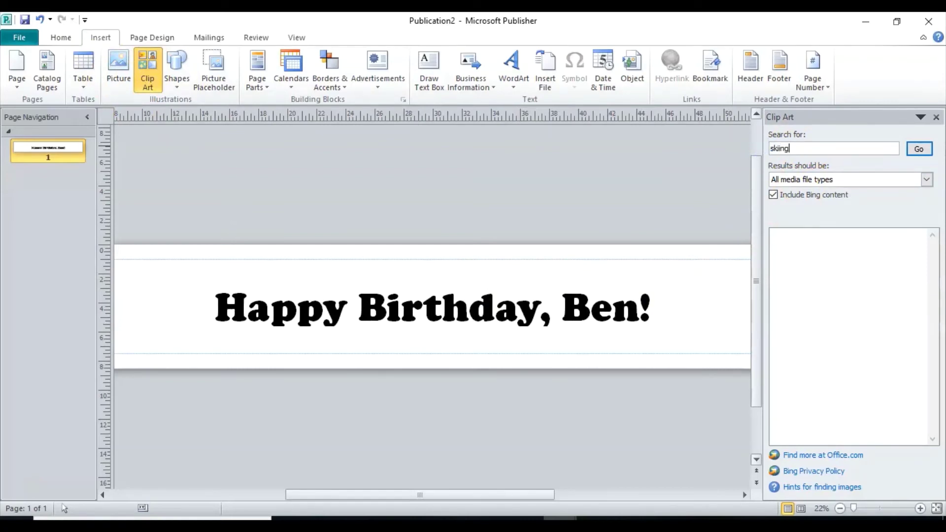
{"action": "key", "text": "Return"}
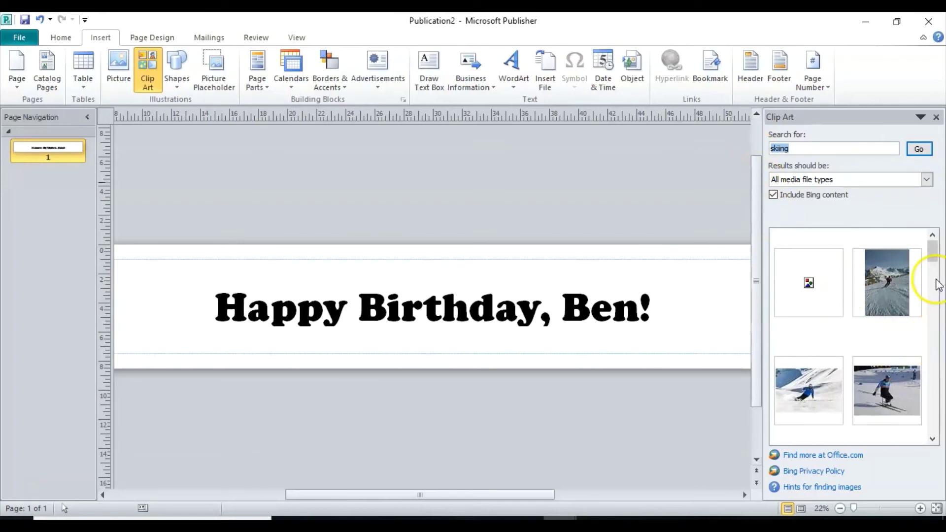
{"action": "left_click_drag", "start_coordinate": [931, 251], "coordinate": [933, 258]}
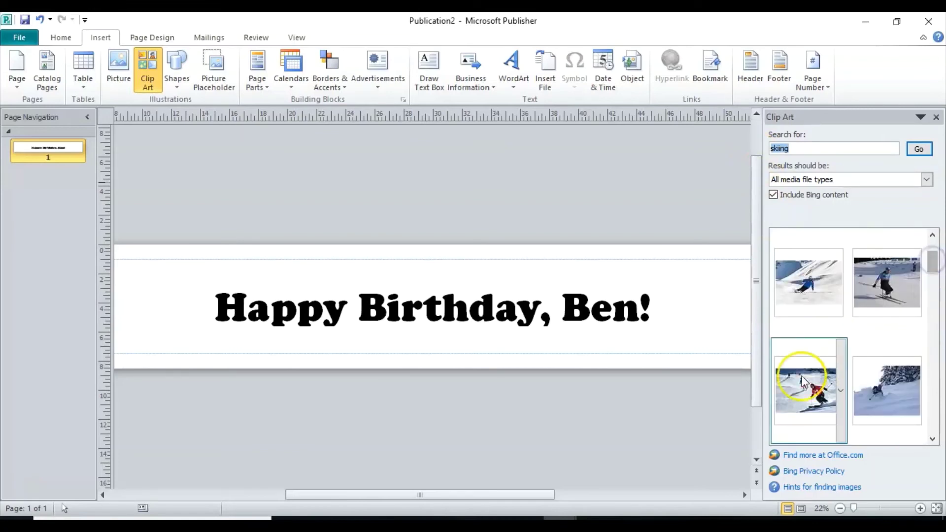
{"action": "left_click", "coordinate": [808, 394]}
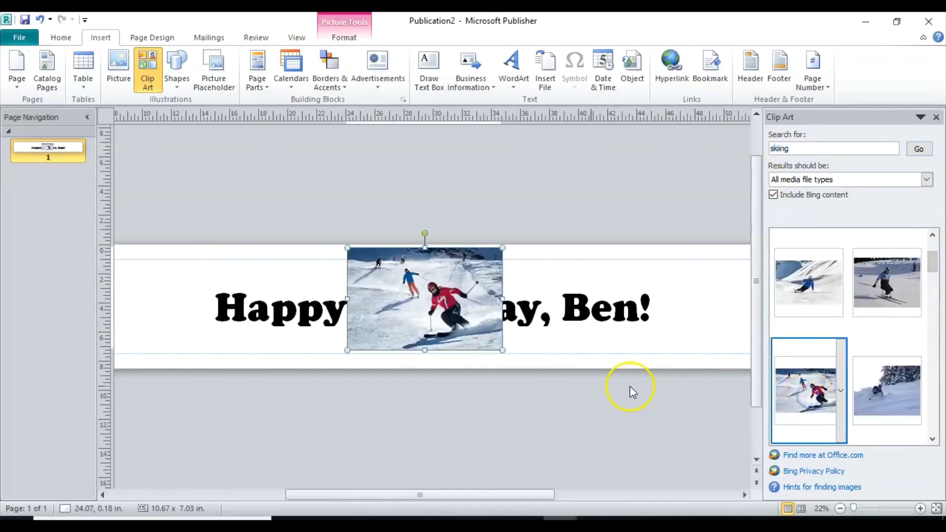
- Shrink the skier photo and place it at the banner's left end, before the greeting
{"action": "left_click_drag", "start_coordinate": [429, 313], "coordinate": [175, 325]}
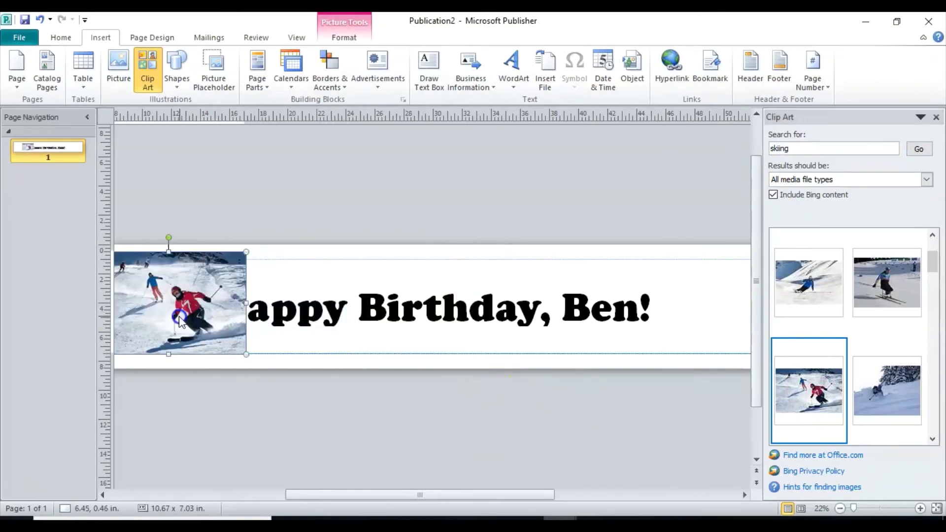
{"action": "left_click_drag", "start_coordinate": [245, 353], "coordinate": [212, 332]}
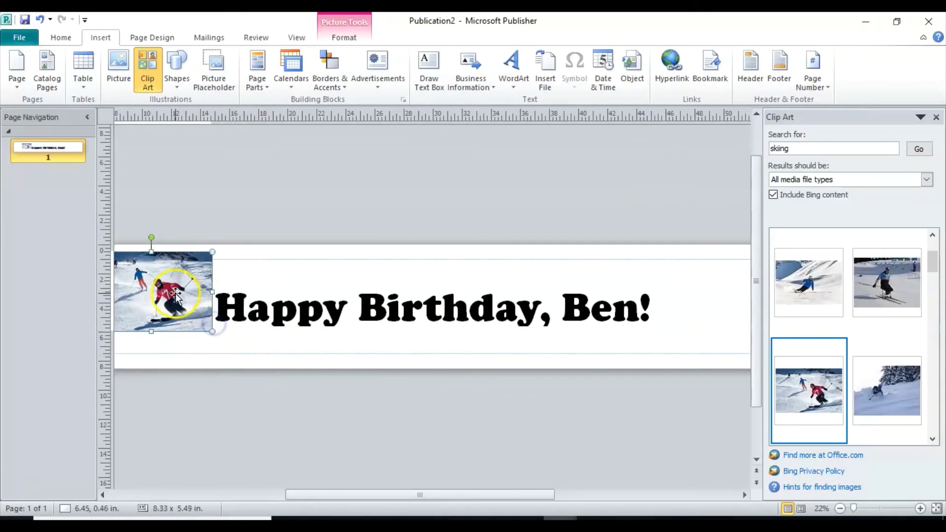
{"action": "left_click_drag", "start_coordinate": [175, 306], "coordinate": [176, 309]}
{"action": "left_click", "coordinate": [165, 402]}
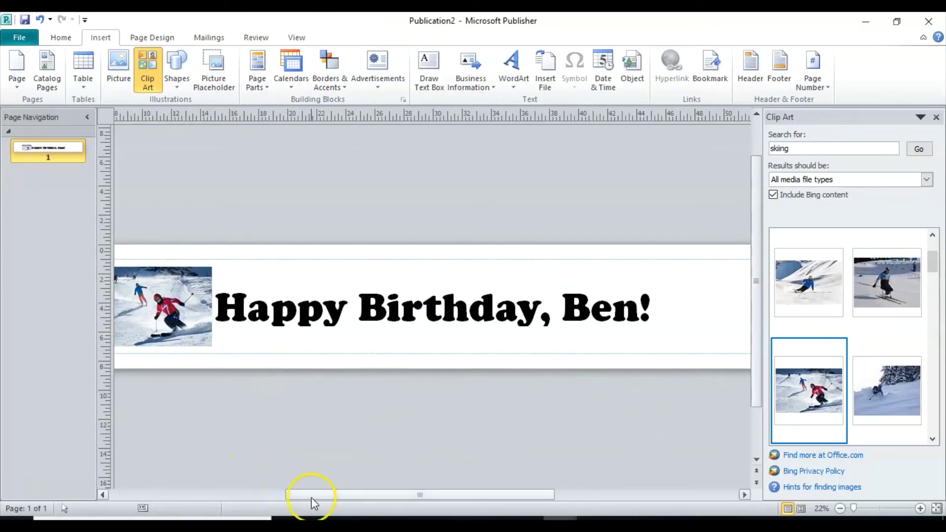
{"action": "left_click_drag", "start_coordinate": [312, 503], "coordinate": [228, 494]}
{"action": "left_click", "coordinate": [357, 312]}
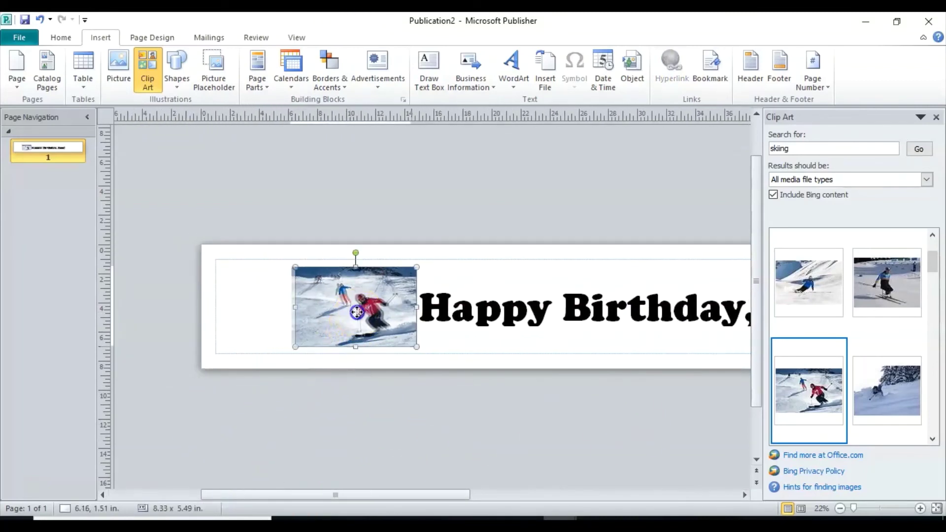
{"action": "left_click_drag", "start_coordinate": [357, 312], "coordinate": [321, 314]}
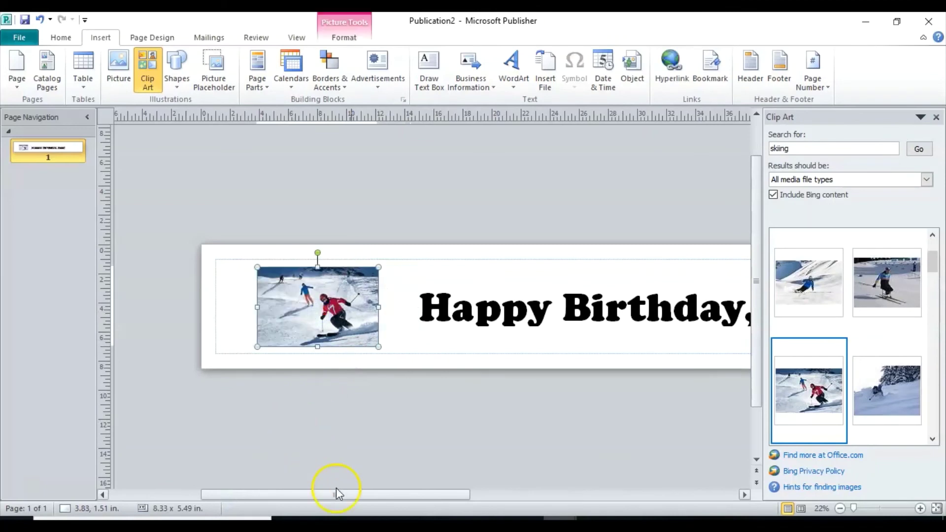
{"action": "left_click", "coordinate": [391, 423]}
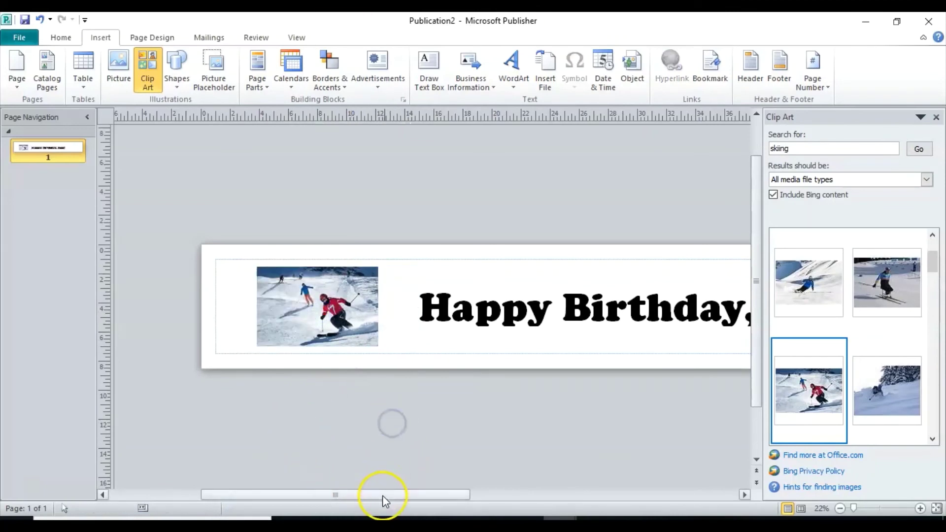
{"action": "left_click_drag", "start_coordinate": [382, 495], "coordinate": [525, 499]}
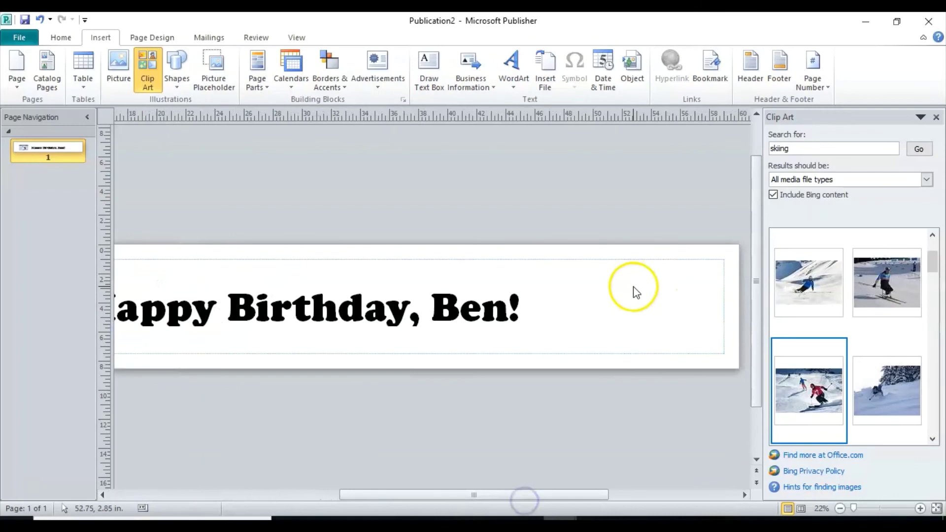
- Search clip art for 'climbing' and insert the rock climbing photo
{"action": "left_click", "coordinate": [809, 147]}
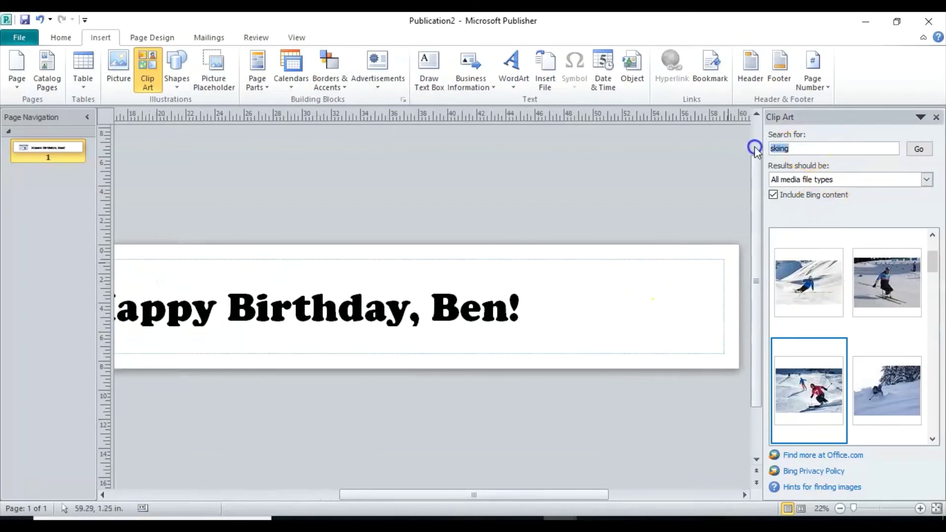
{"action": "type", "text": "climb"}
{"action": "left_click", "coordinate": [919, 149]}
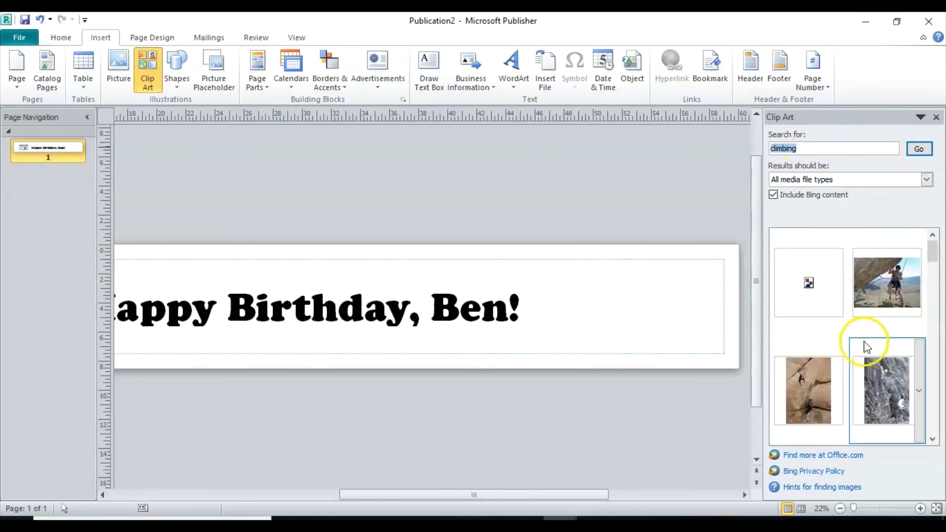
{"action": "left_click", "coordinate": [931, 258]}
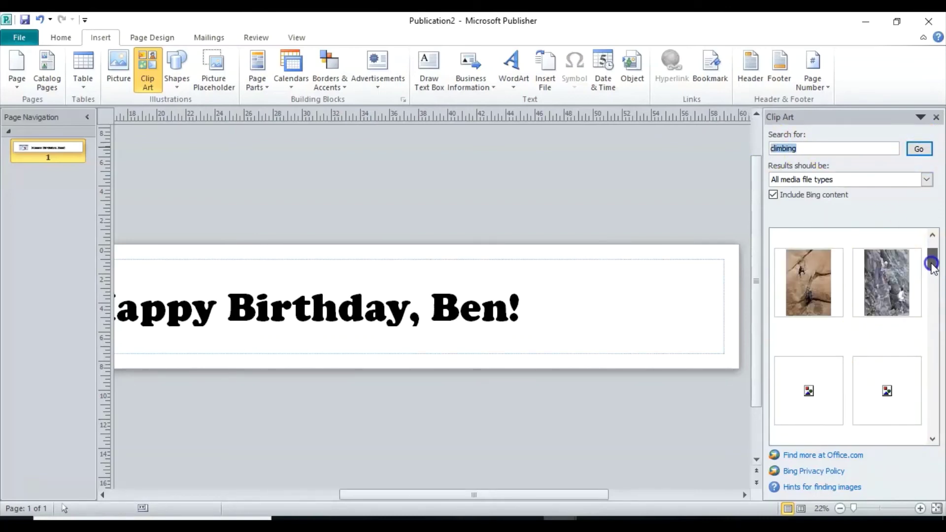
{"action": "scroll", "coordinate": [840, 392], "scroll_direction": "down", "scroll_amount": 3}
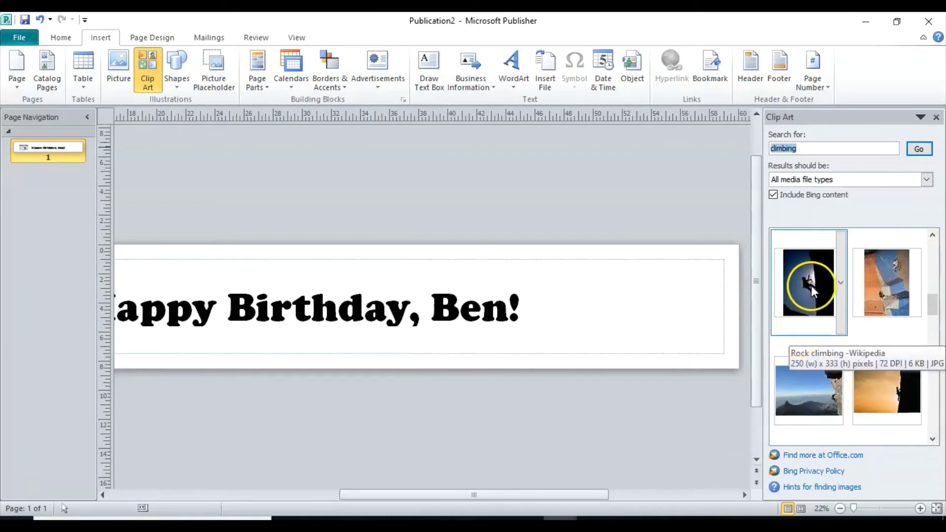
{"action": "left_click", "coordinate": [811, 290]}
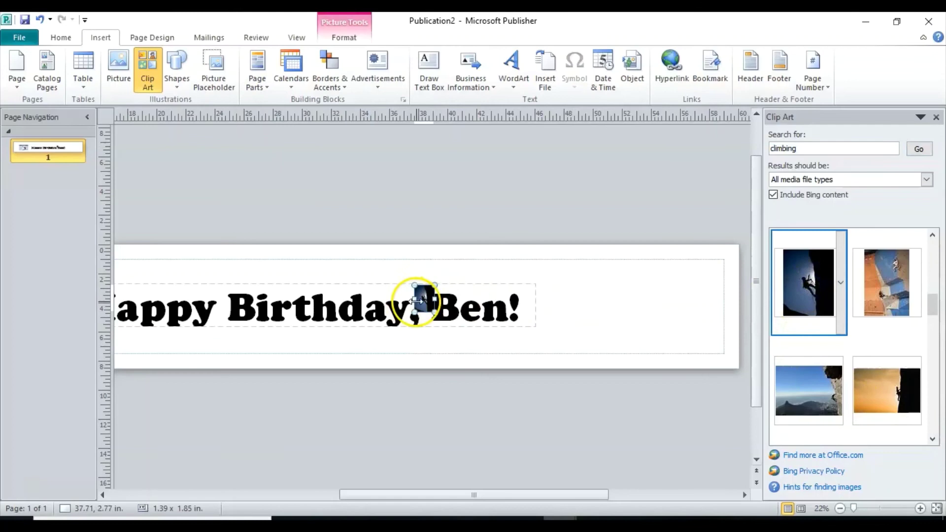
- Move the climbing photo to the banner's right end, enlarge it to banner height, and close the clip art pane
{"action": "left_click_drag", "start_coordinate": [425, 301], "coordinate": [654, 306]}
{"action": "left_click_drag", "start_coordinate": [631, 338], "coordinate": [618, 354]}
{"action": "left_click_drag", "start_coordinate": [644, 322], "coordinate": [650, 307]}
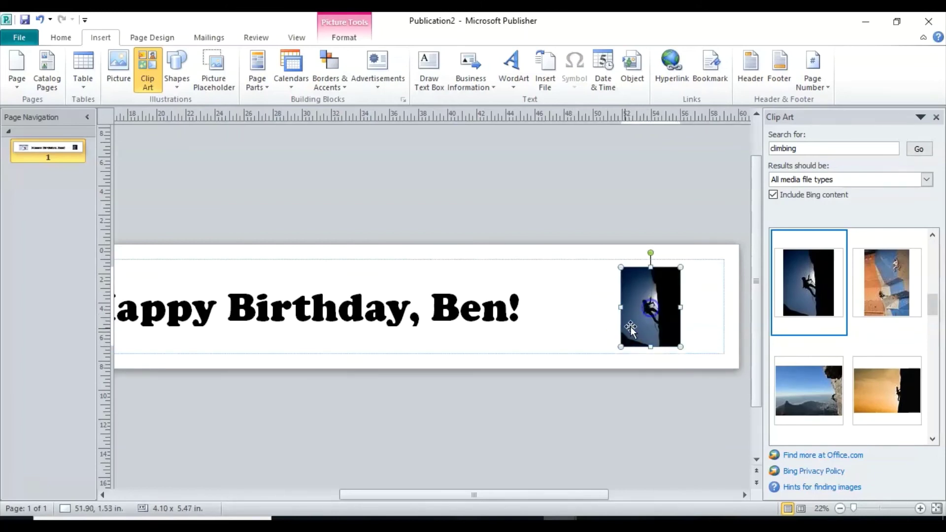
{"action": "left_click", "coordinate": [556, 433]}
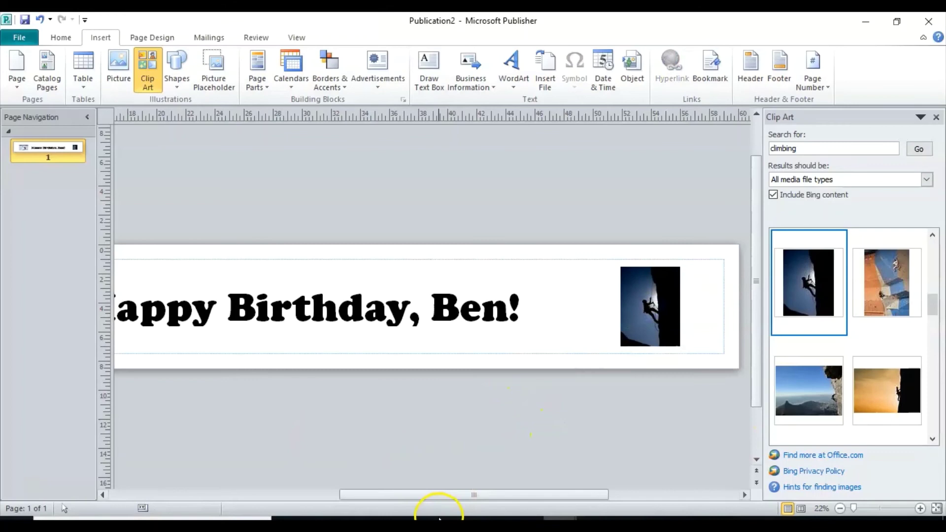
{"action": "left_click", "coordinate": [936, 118]}
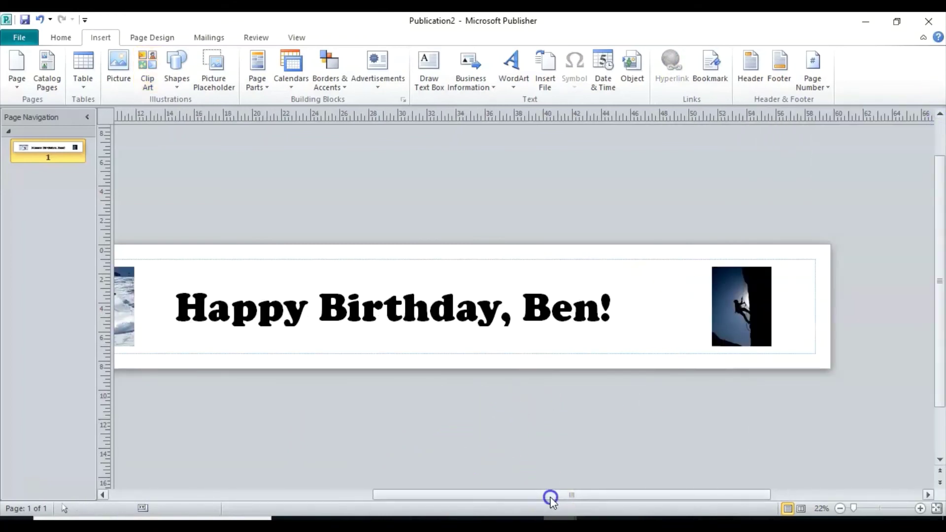
- Scroll the banner back left to check the skier photo
{"action": "left_click_drag", "start_coordinate": [551, 499], "coordinate": [493, 500]}
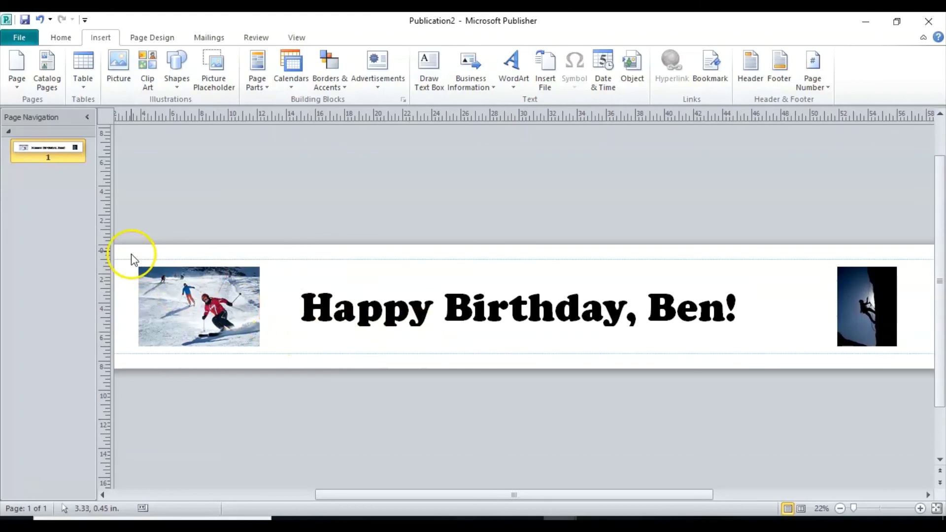
- Open Print in Backstage to preview the banner tiled on 8 portrait Letter sheets
{"action": "left_click", "coordinate": [19, 38]}
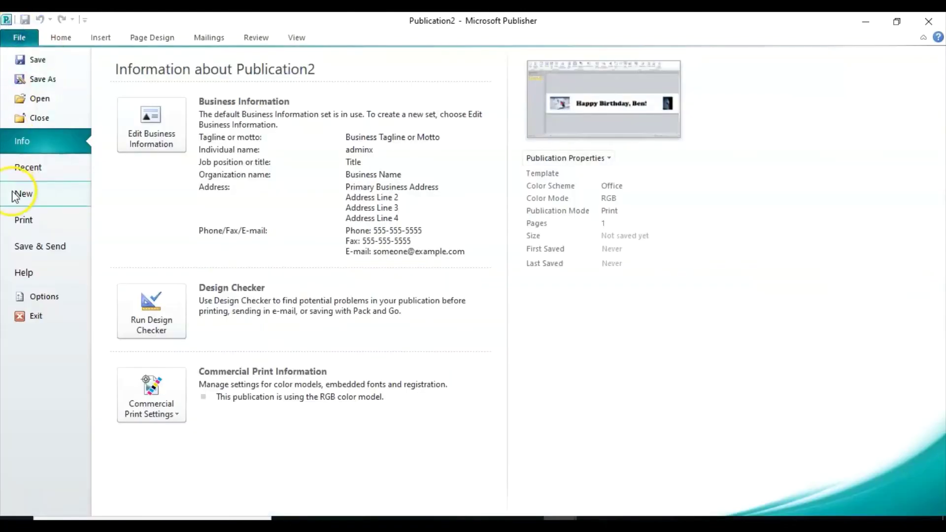
{"action": "left_click", "coordinate": [22, 220]}
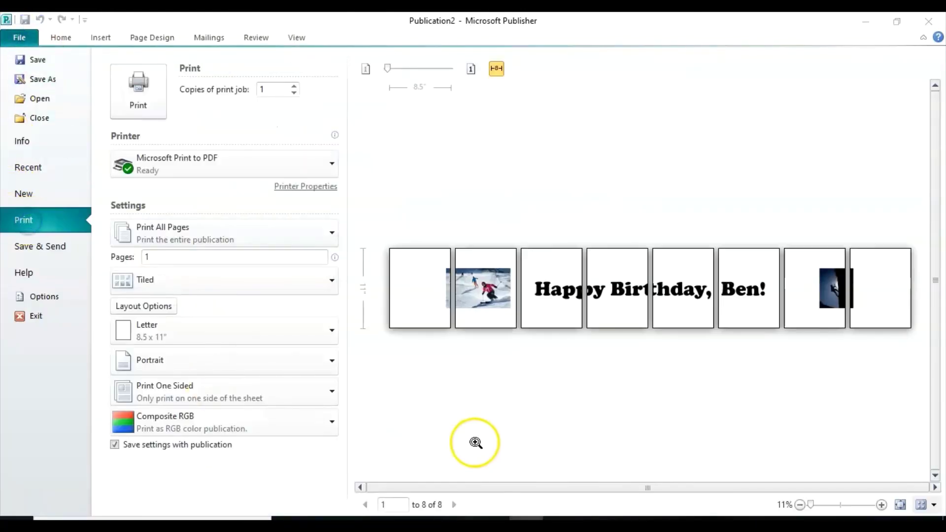